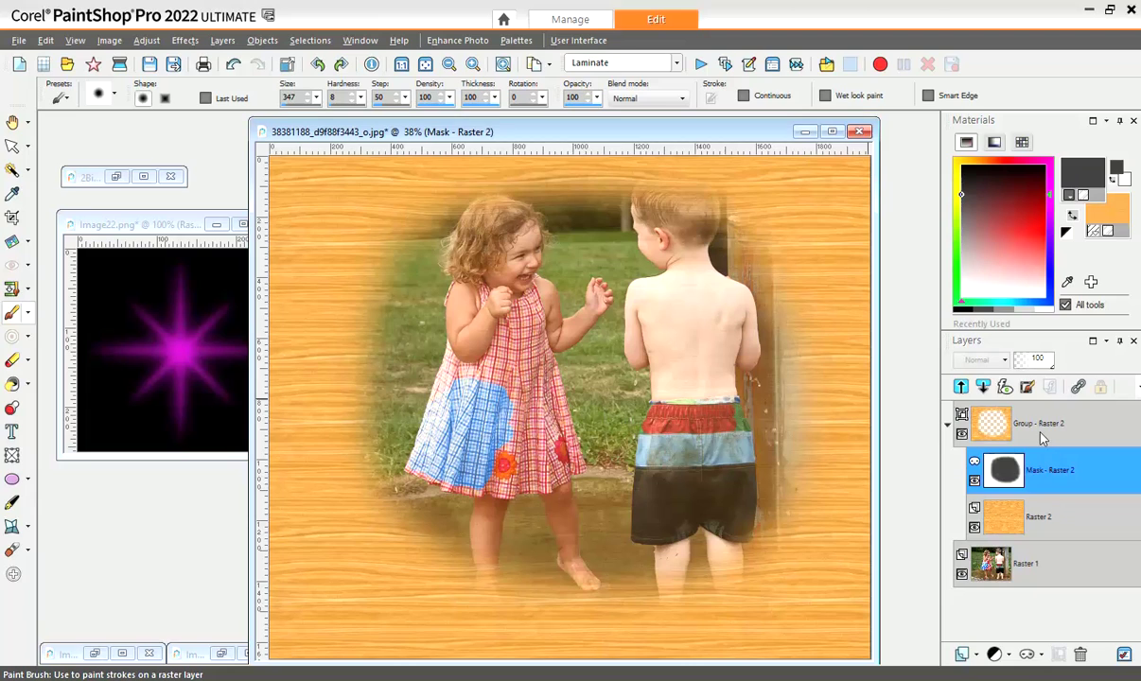
- Delete the Group - Raster 2 layer group together with its mask and wood texture layers
{"action": "left_click", "coordinate": [1041, 424]}
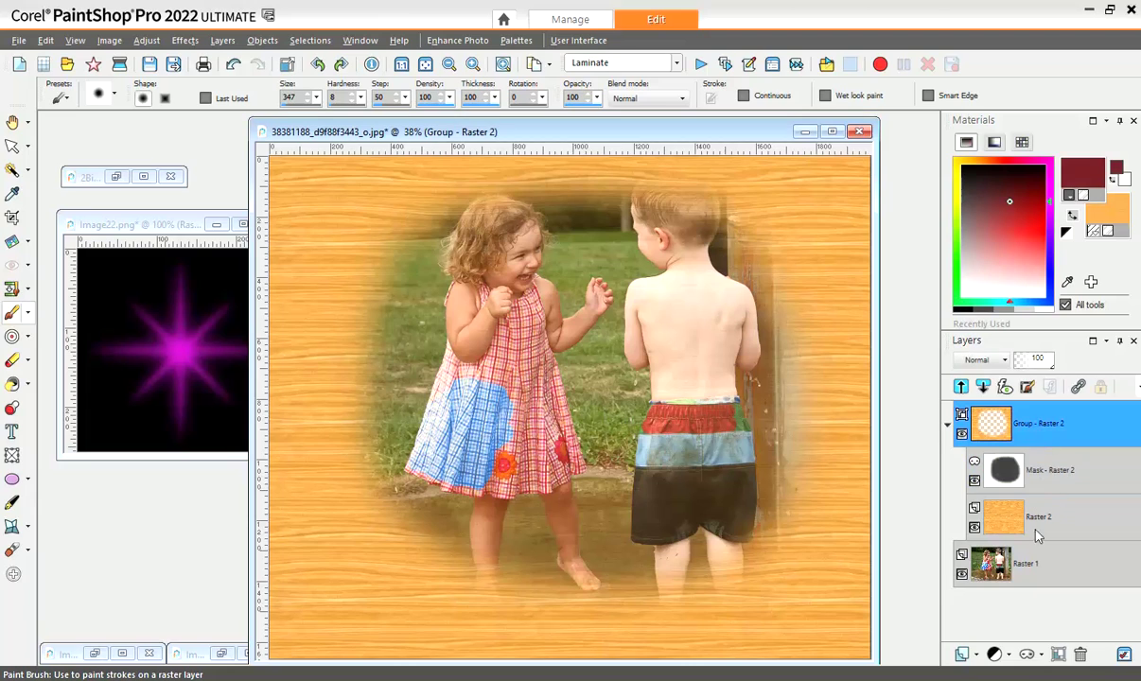
{"action": "left_click", "coordinate": [1081, 656]}
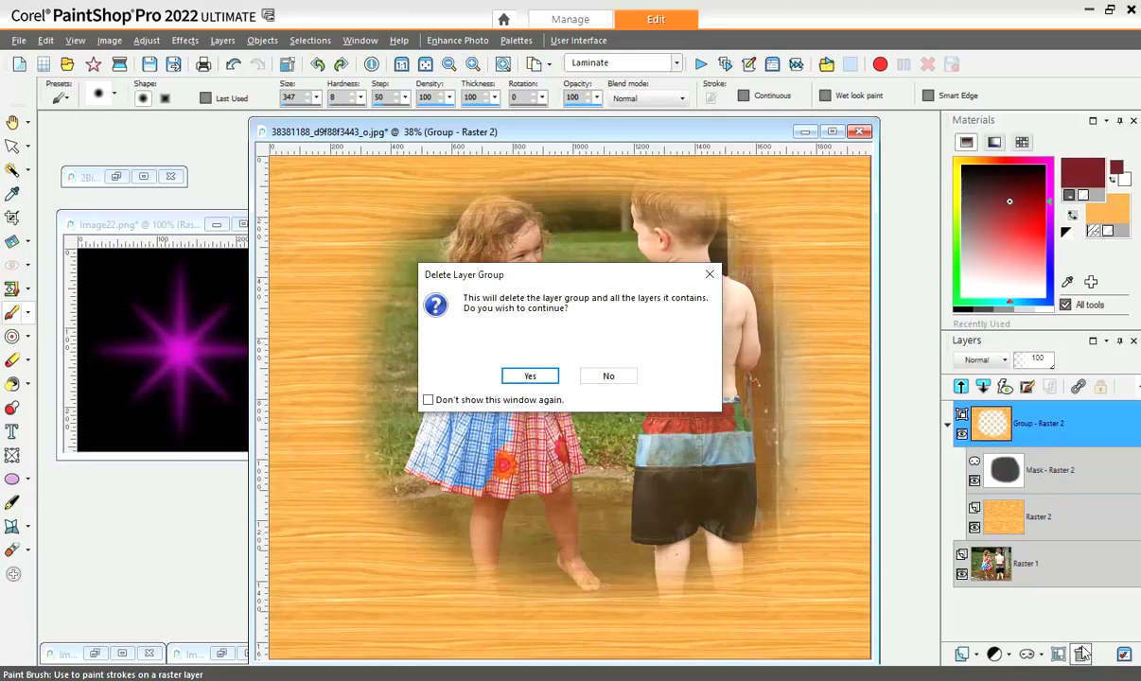
{"action": "left_click", "coordinate": [530, 375]}
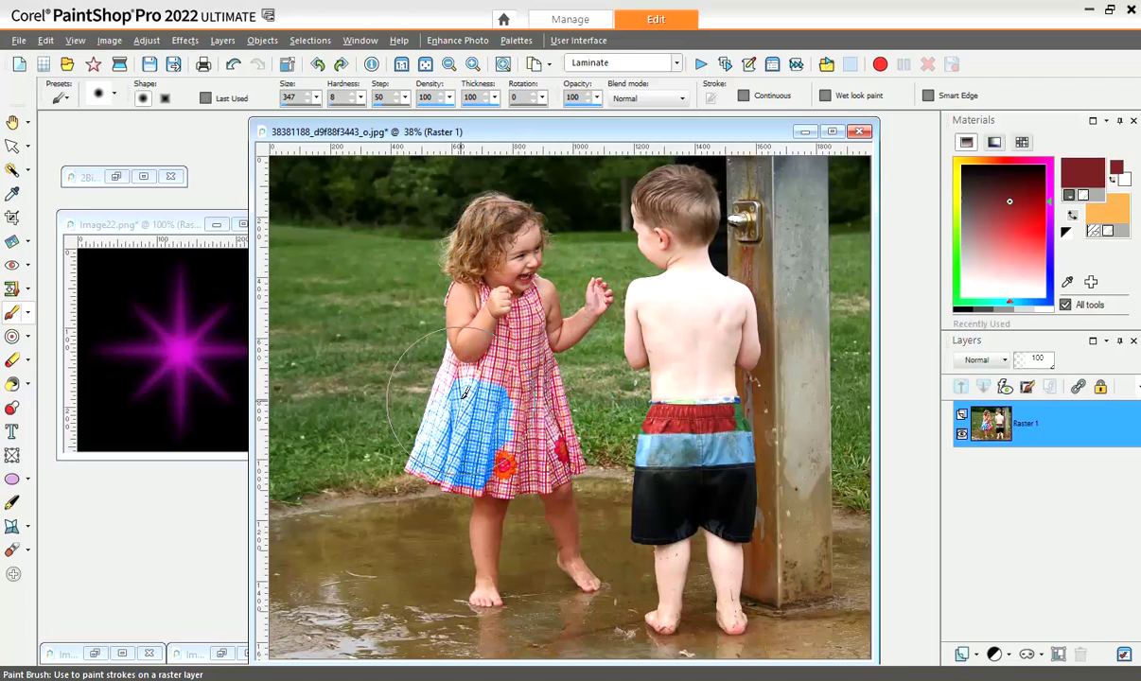
- Start Edit Selection on the photo with a white foreground and a brush of size 115, hardness 88 and step 1
{"action": "left_click", "coordinate": [12, 288]}
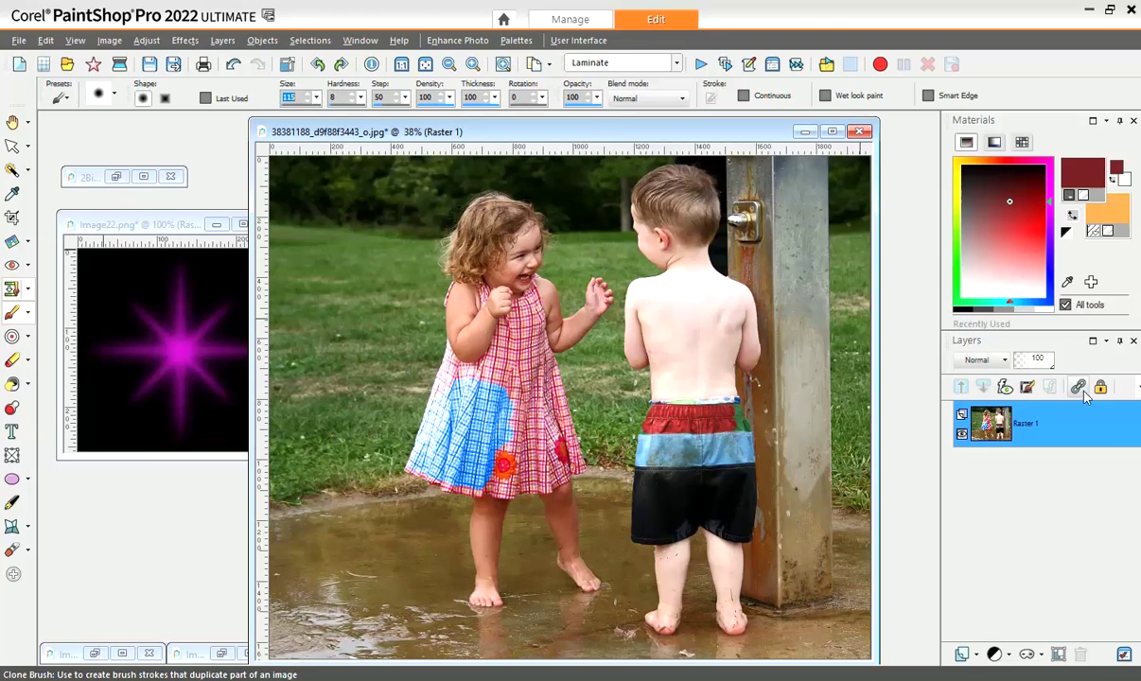
{"action": "left_click", "coordinate": [1027, 387]}
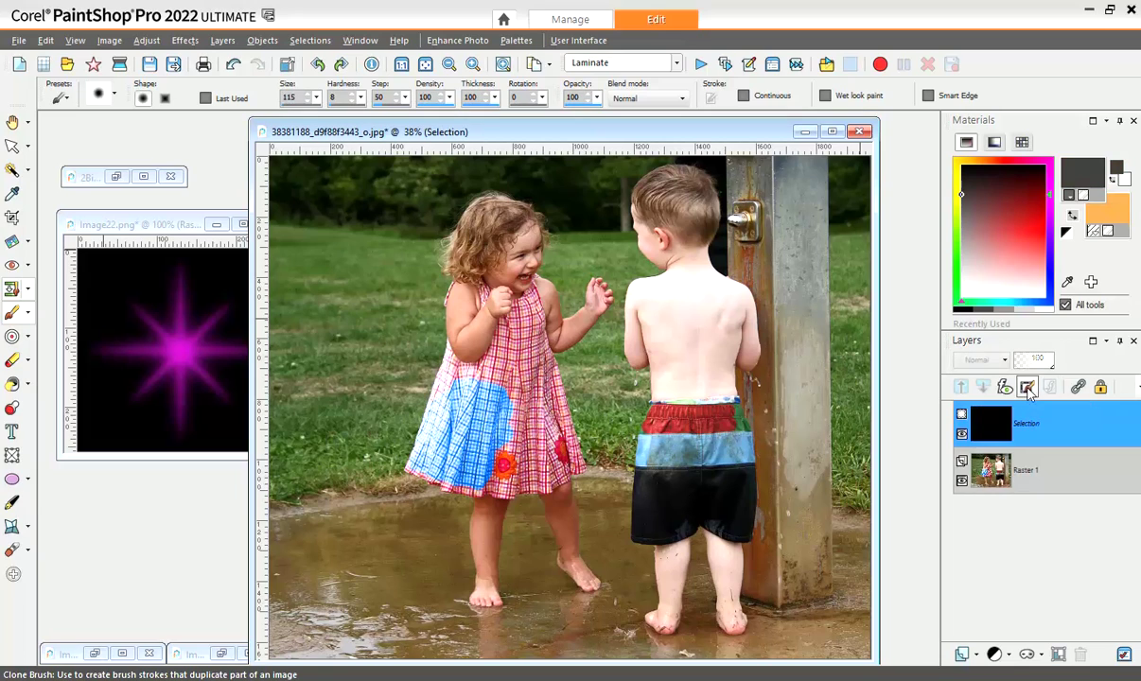
{"action": "left_click", "coordinate": [1065, 235]}
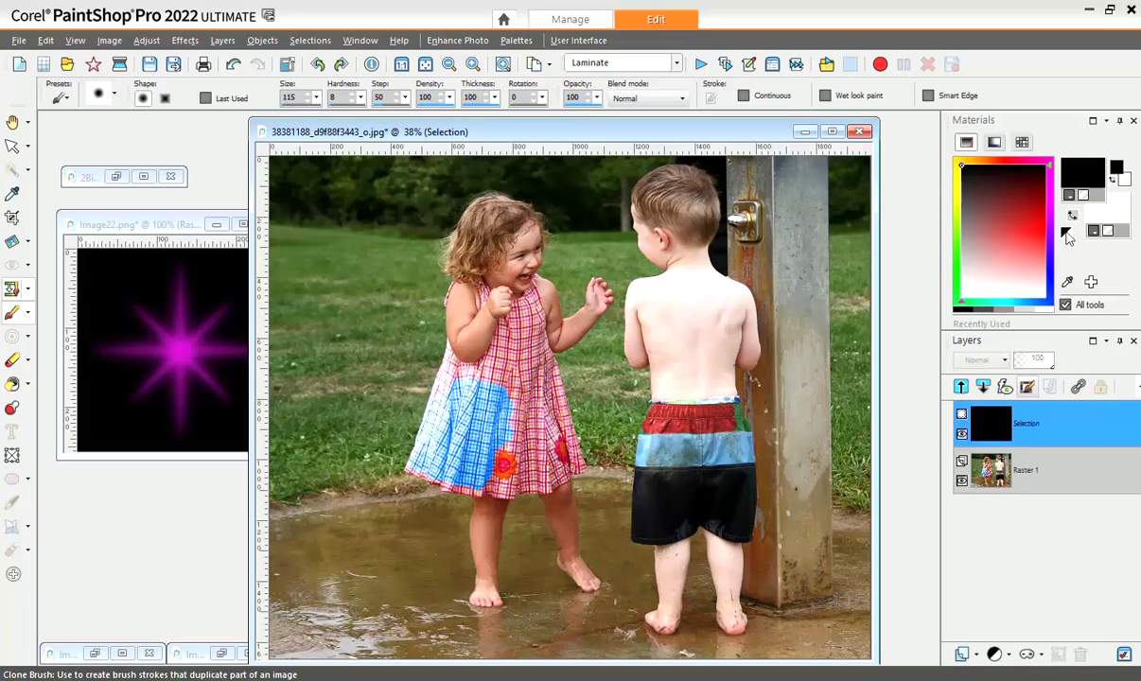
{"action": "left_click", "coordinate": [1112, 179]}
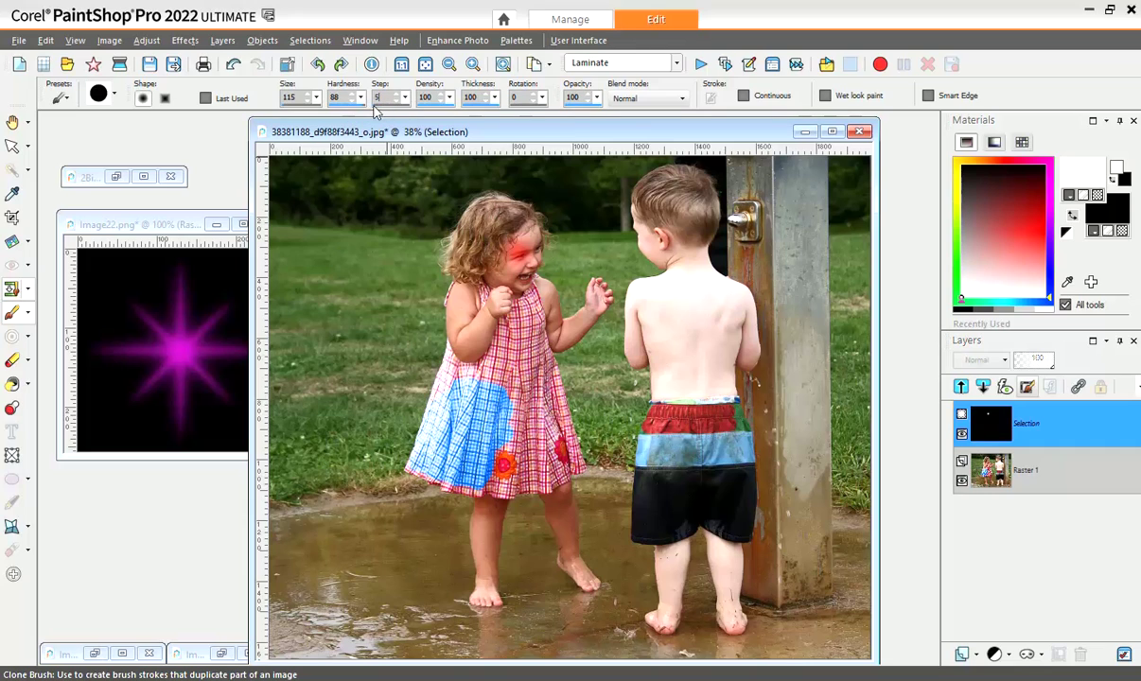
{"action": "key", "text": "BackSpace"}
{"action": "type", "text": "1"}
- Paint the selection mask over the girl's whole figure, covering hair, face, dress, both arms and both legs
{"action": "mouse_move", "coordinate": [518, 235]}
{"action": "left_mouse_down"}
{"action": "mouse_move", "coordinate": [469, 236]}
{"action": "mouse_move", "coordinate": [462, 362]}
{"action": "mouse_move", "coordinate": [468, 346]}
{"action": "mouse_move", "coordinate": [431, 459]}
{"action": "mouse_move", "coordinate": [389, 473]}
{"action": "mouse_move", "coordinate": [399, 493]}
{"action": "mouse_move", "coordinate": [426, 497]}
{"action": "mouse_move", "coordinate": [440, 494]}
{"action": "mouse_move", "coordinate": [445, 464]}
{"action": "mouse_move", "coordinate": [468, 466]}
{"action": "mouse_move", "coordinate": [440, 509]}
{"action": "mouse_move", "coordinate": [455, 513]}
{"action": "mouse_move", "coordinate": [478, 514]}
{"action": "mouse_move", "coordinate": [452, 465]}
{"action": "mouse_move", "coordinate": [467, 486]}
{"action": "mouse_move", "coordinate": [444, 485]}
{"action": "mouse_move", "coordinate": [499, 509]}
{"action": "mouse_move", "coordinate": [469, 478]}
{"action": "mouse_move", "coordinate": [467, 447]}
{"action": "mouse_move", "coordinate": [506, 482]}
{"action": "mouse_move", "coordinate": [465, 462]}
{"action": "mouse_move", "coordinate": [462, 487]}
{"action": "mouse_move", "coordinate": [492, 511]}
{"action": "mouse_move", "coordinate": [499, 565]}
{"action": "mouse_move", "coordinate": [476, 605]}
{"action": "mouse_move", "coordinate": [458, 611]}
{"action": "mouse_move", "coordinate": [489, 617]}
{"action": "left_mouse_up"}
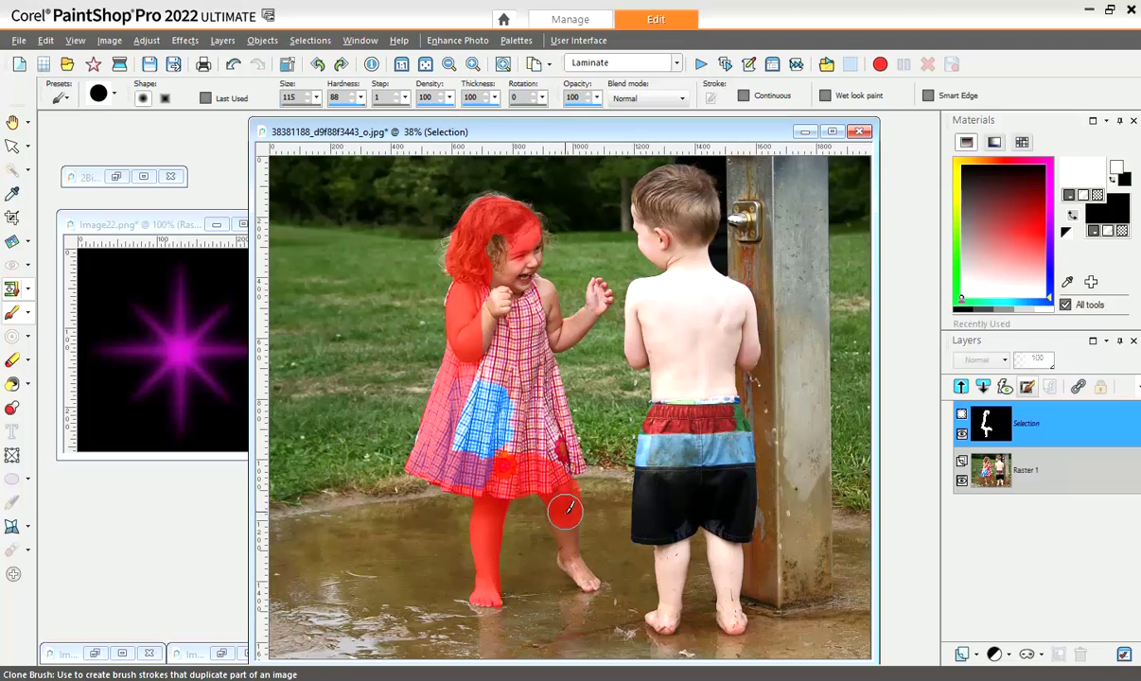
{"action": "mouse_move", "coordinate": [565, 511]}
{"action": "left_mouse_down"}
{"action": "mouse_move", "coordinate": [582, 574]}
{"action": "mouse_move", "coordinate": [574, 556]}
{"action": "mouse_move", "coordinate": [597, 574]}
{"action": "mouse_move", "coordinate": [601, 608]}
{"action": "left_mouse_up"}
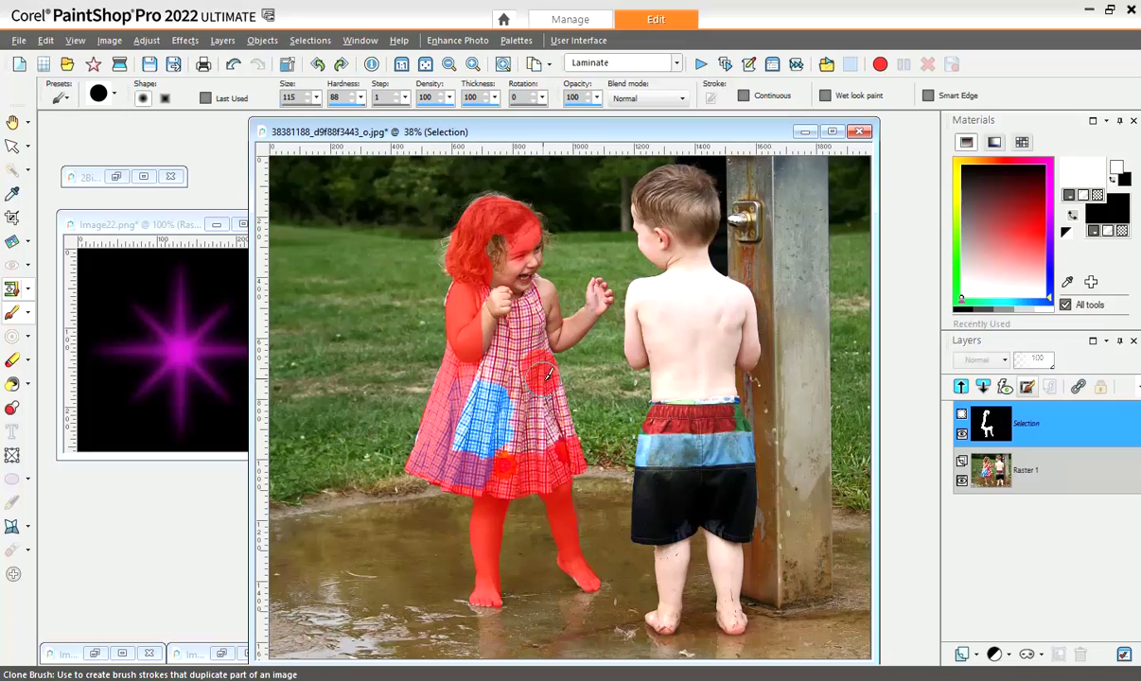
{"action": "mouse_move", "coordinate": [560, 406]}
{"action": "left_mouse_down"}
{"action": "mouse_move", "coordinate": [454, 425]}
{"action": "mouse_move", "coordinate": [463, 355]}
{"action": "mouse_move", "coordinate": [511, 308]}
{"action": "mouse_move", "coordinate": [478, 274]}
{"action": "mouse_move", "coordinate": [501, 227]}
{"action": "mouse_move", "coordinate": [525, 254]}
{"action": "mouse_move", "coordinate": [492, 236]}
{"action": "mouse_move", "coordinate": [491, 279]}
{"action": "mouse_move", "coordinate": [542, 285]}
{"action": "left_mouse_up"}
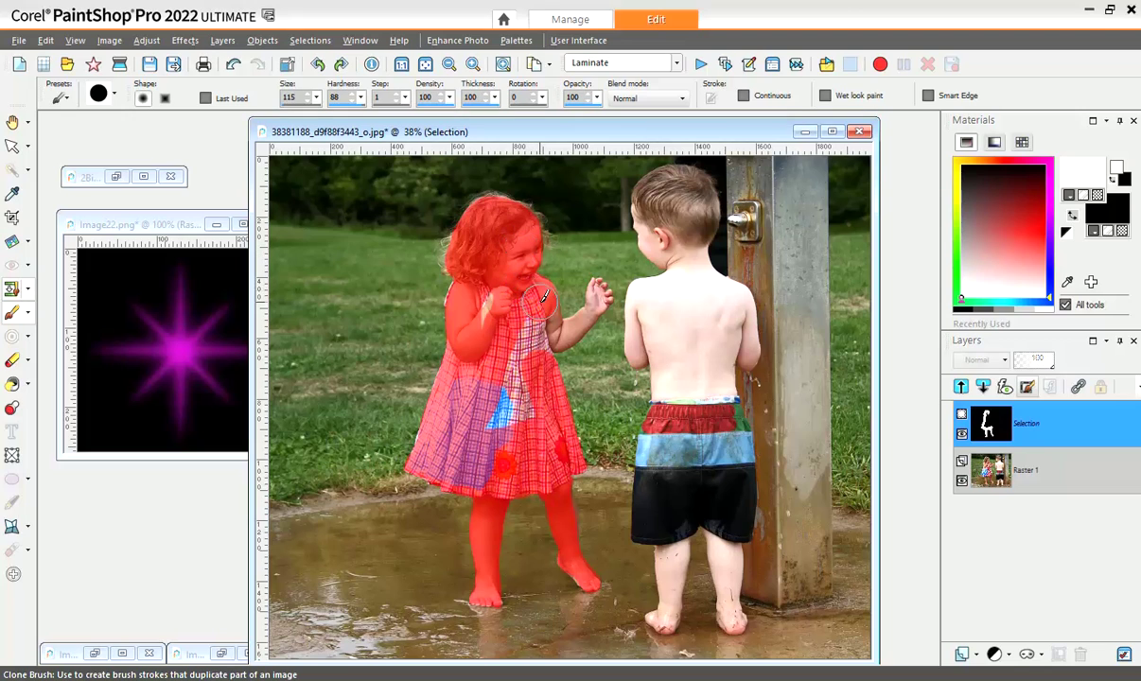
{"action": "mouse_move", "coordinate": [540, 330]}
{"action": "left_mouse_down"}
{"action": "mouse_move", "coordinate": [506, 387]}
{"action": "mouse_move", "coordinate": [490, 285]}
{"action": "mouse_move", "coordinate": [508, 390]}
{"action": "mouse_move", "coordinate": [528, 386]}
{"action": "mouse_move", "coordinate": [529, 407]}
{"action": "mouse_move", "coordinate": [502, 391]}
{"action": "left_mouse_up"}
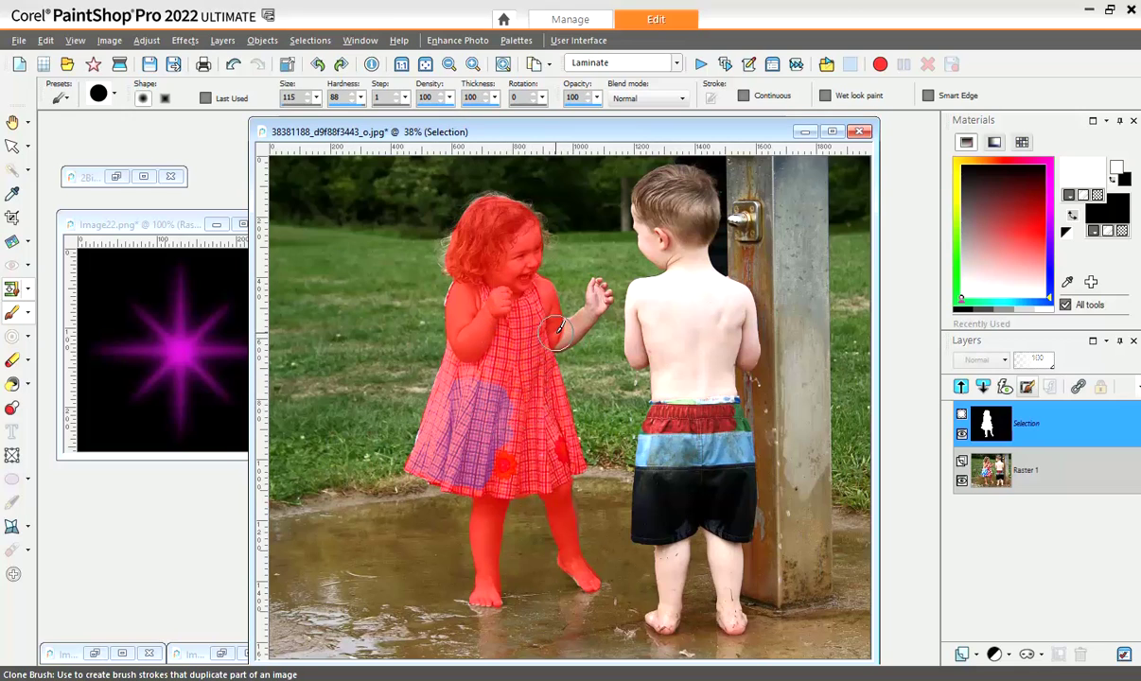
{"action": "mouse_move", "coordinate": [579, 312]}
{"action": "left_mouse_down"}
{"action": "mouse_move", "coordinate": [570, 277]}
{"action": "mouse_move", "coordinate": [581, 257]}
{"action": "mouse_move", "coordinate": [568, 294]}
{"action": "mouse_move", "coordinate": [608, 250]}
{"action": "left_mouse_up"}
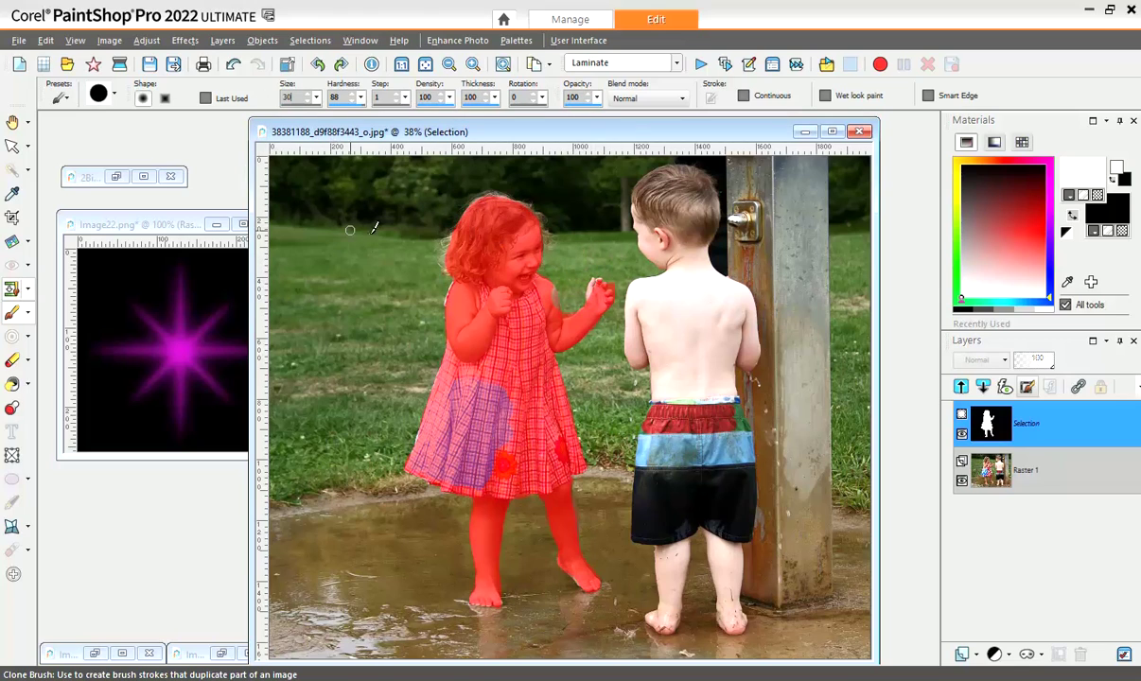
- Refine the girl's mask edges with a size 30 brush and turn the painted mask into a selection
{"action": "left_click_drag", "start_coordinate": [571, 139], "coordinate": [519, 148]}
{"action": "scroll", "coordinate": [490, 316], "scroll_direction": "up", "scroll_amount": 4}
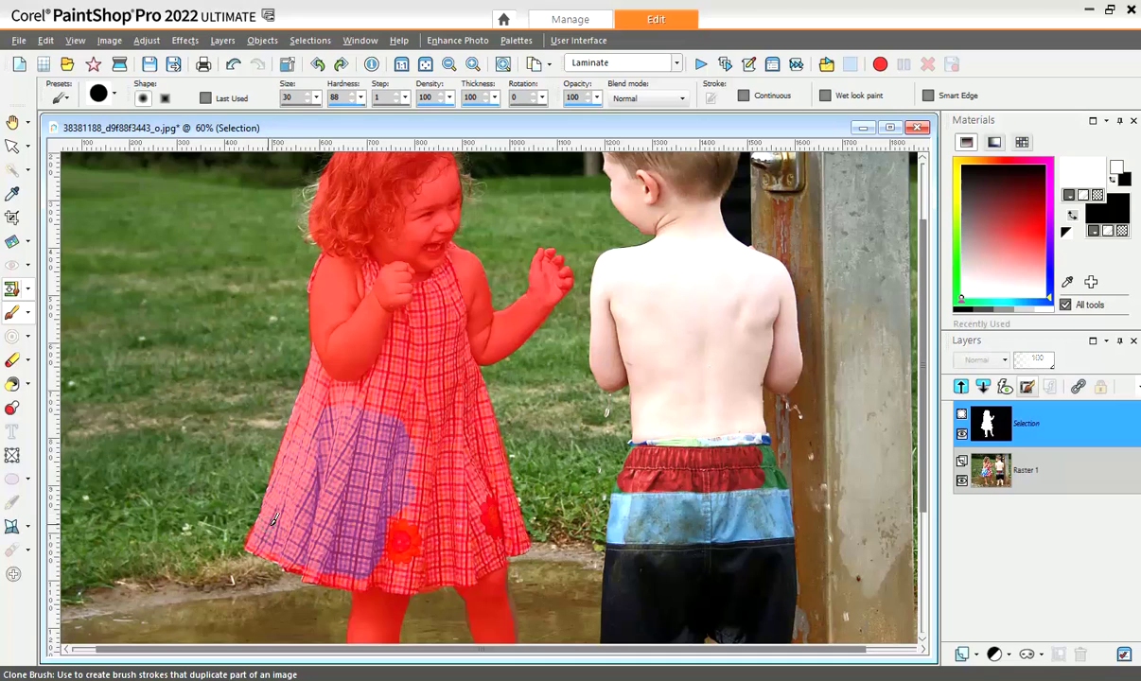
{"action": "left_click", "coordinate": [1028, 389]}
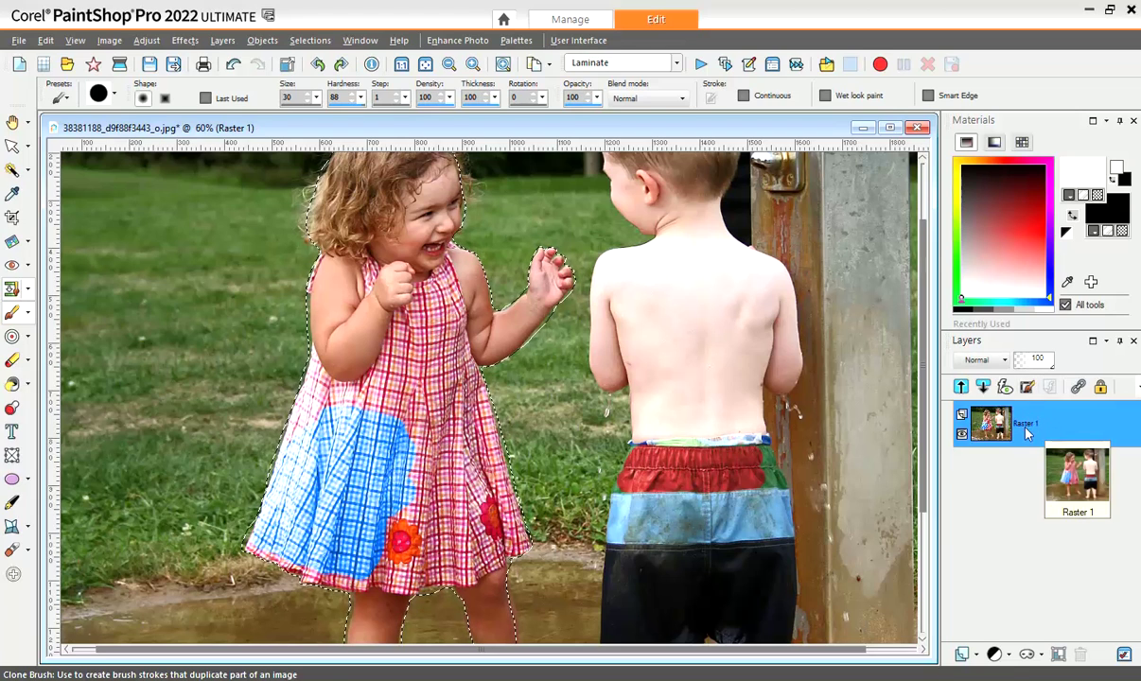
- Copy the selected girl and paste her as a new image with a transparent background
{"action": "mouse_move", "coordinate": [900, 470]}
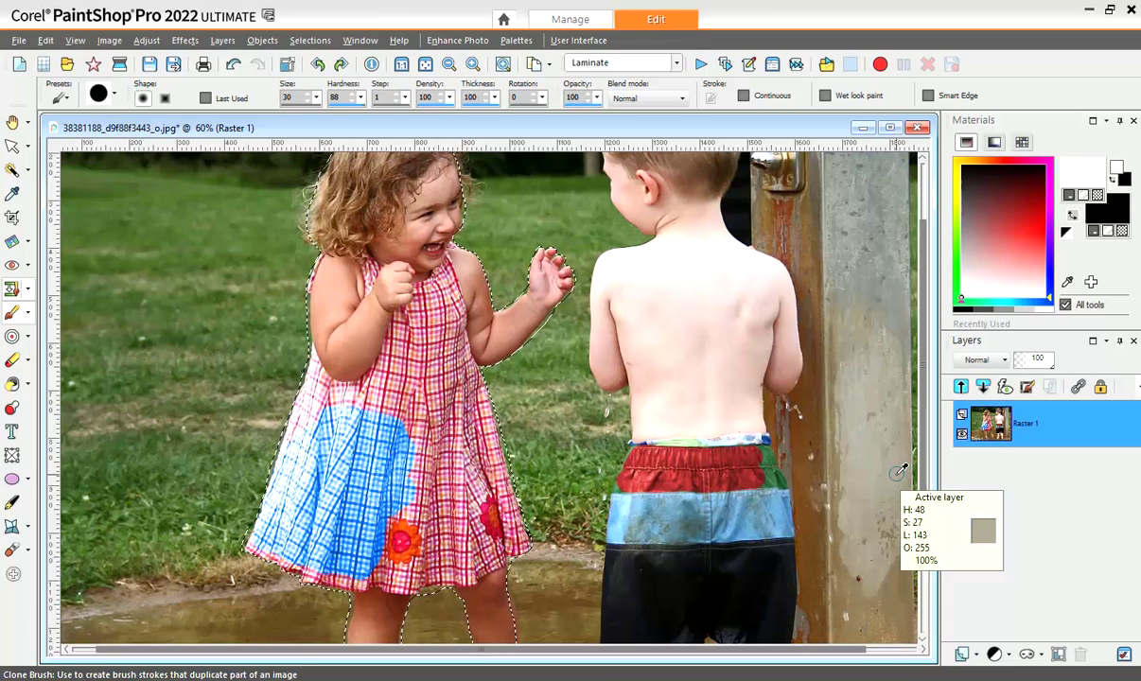
{"action": "key", "text": "ctrl+c"}
{"action": "key", "text": "ctrl+v"}
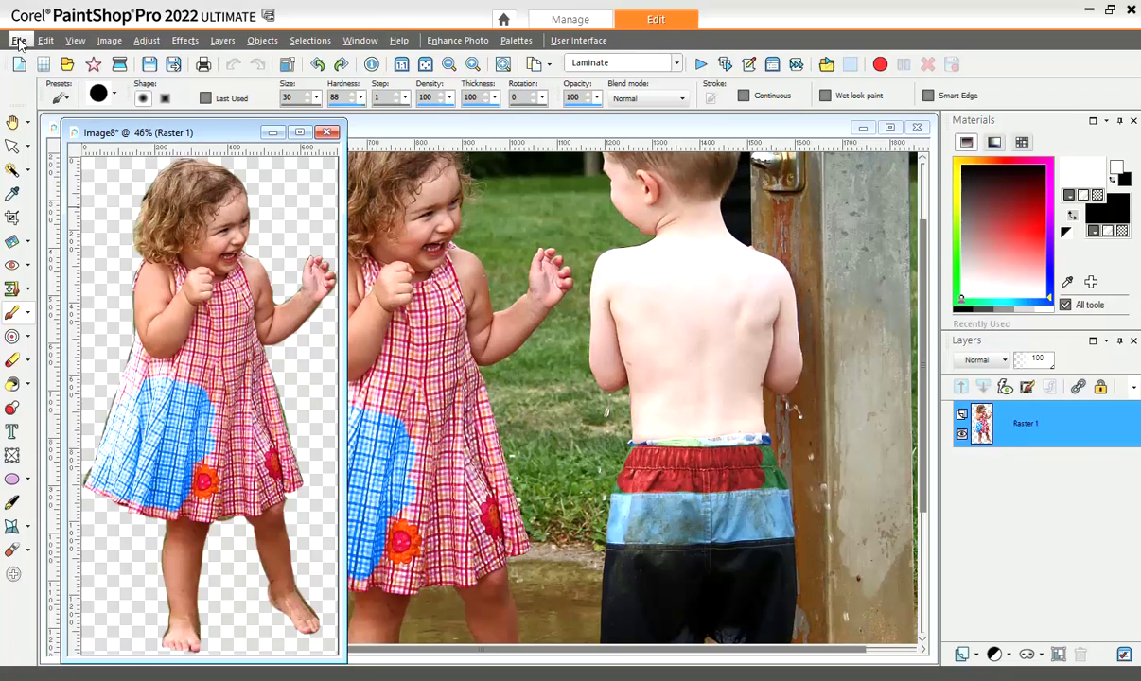
- Open the PNG Optimizer for the cut-out image and display its transparency options
{"action": "left_click", "coordinate": [18, 42]}
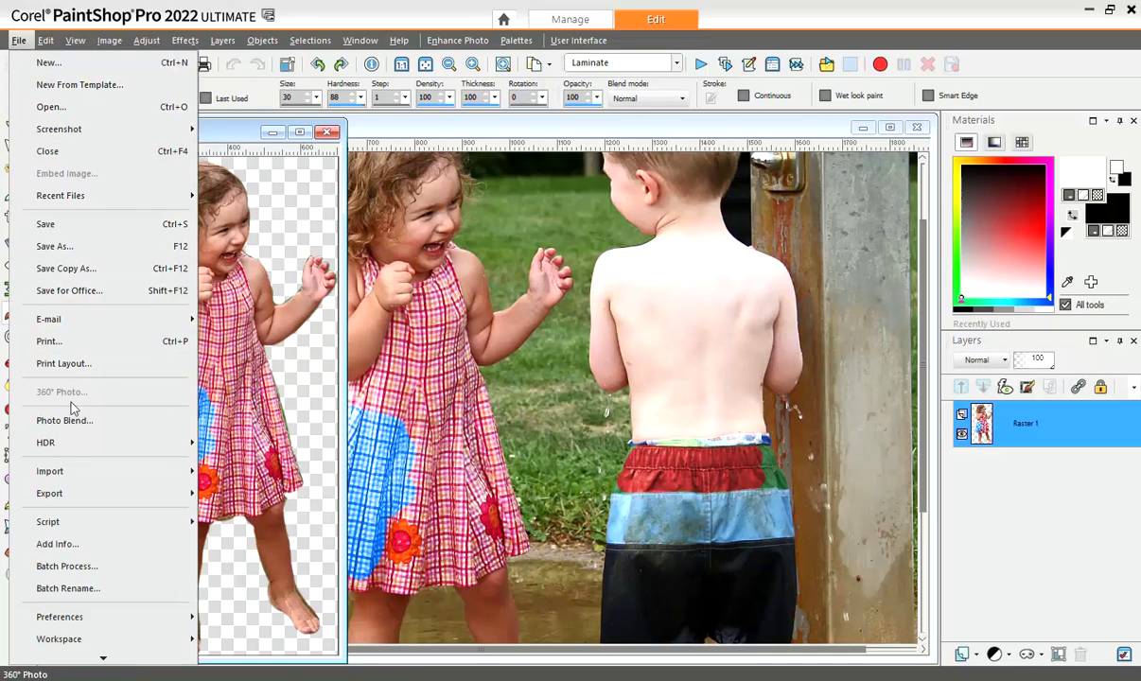
{"action": "mouse_move", "coordinate": [58, 502]}
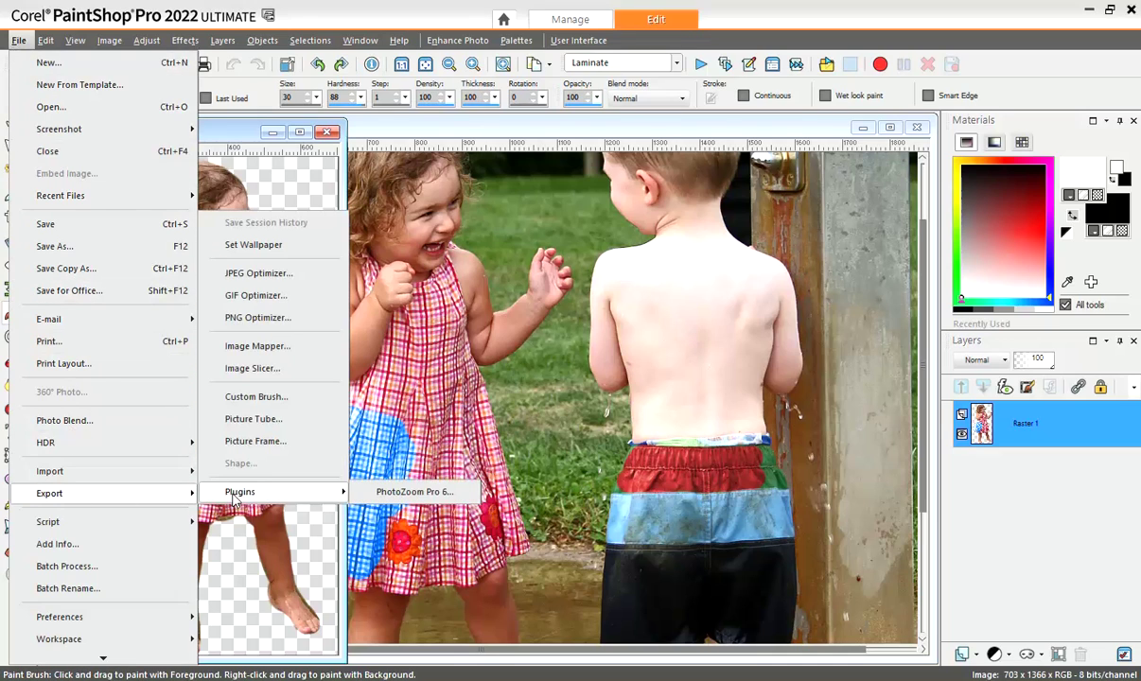
{"action": "left_click", "coordinate": [257, 318]}
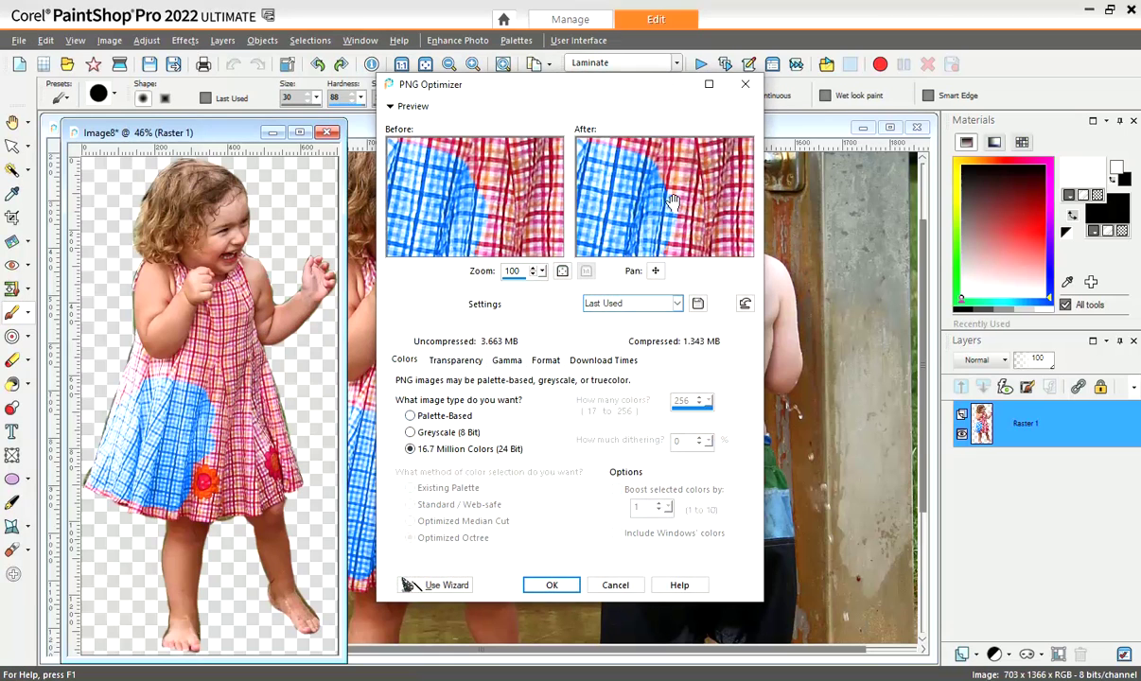
{"action": "scroll", "coordinate": [672, 201], "scroll_direction": "up", "scroll_amount": 5}
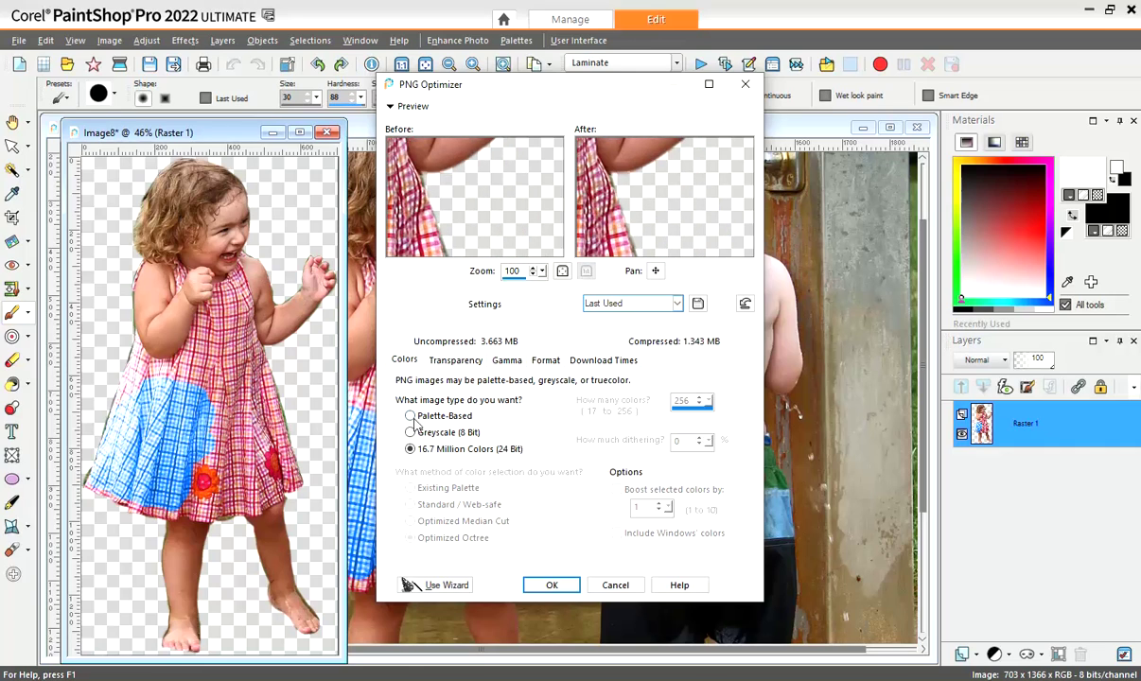
{"action": "left_click", "coordinate": [455, 363]}
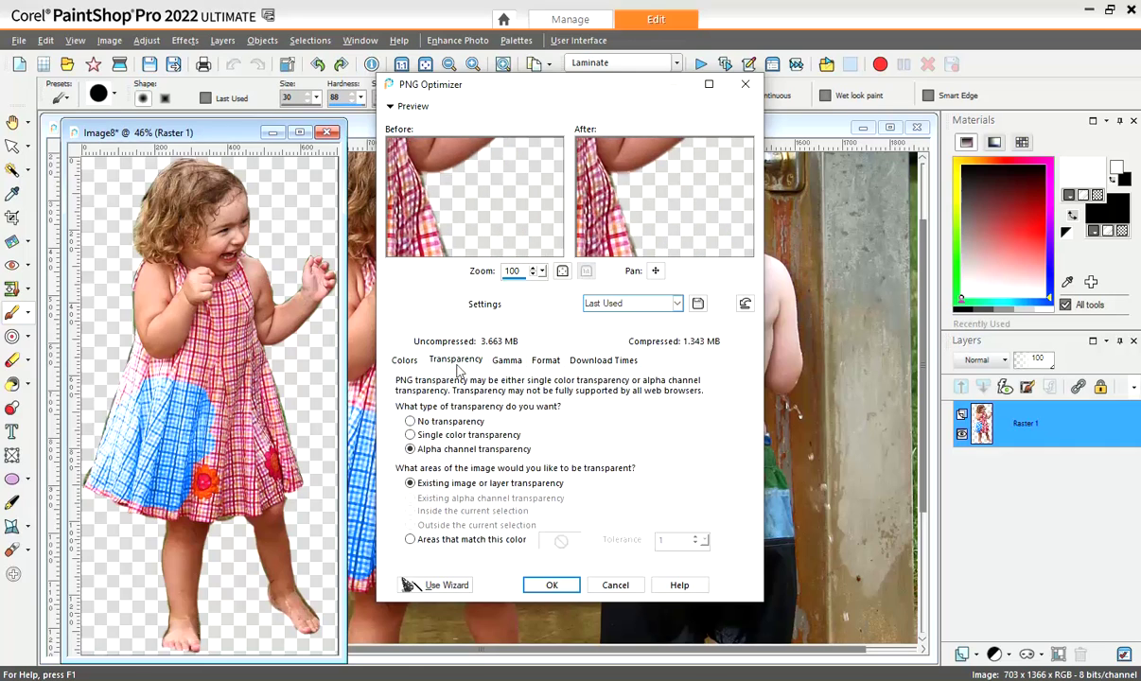
- Try the No transparency option and inspect the background around the girl's hand in the preview
{"action": "left_click", "coordinate": [409, 422]}
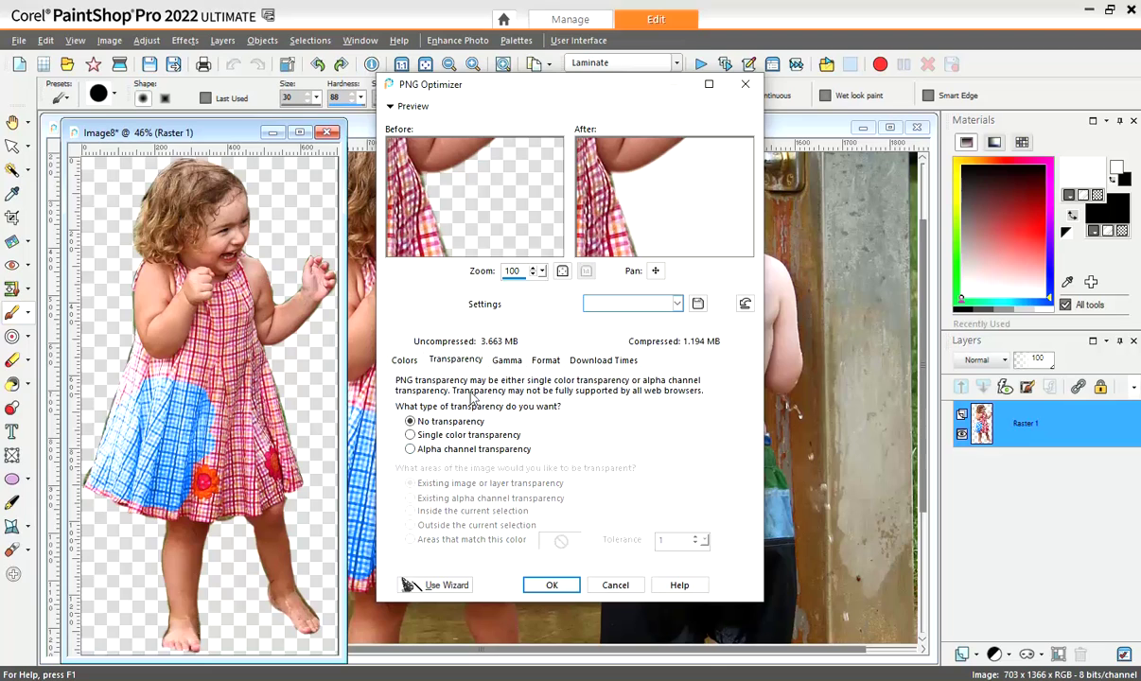
{"action": "left_click_drag", "start_coordinate": [673, 152], "coordinate": [644, 214]}
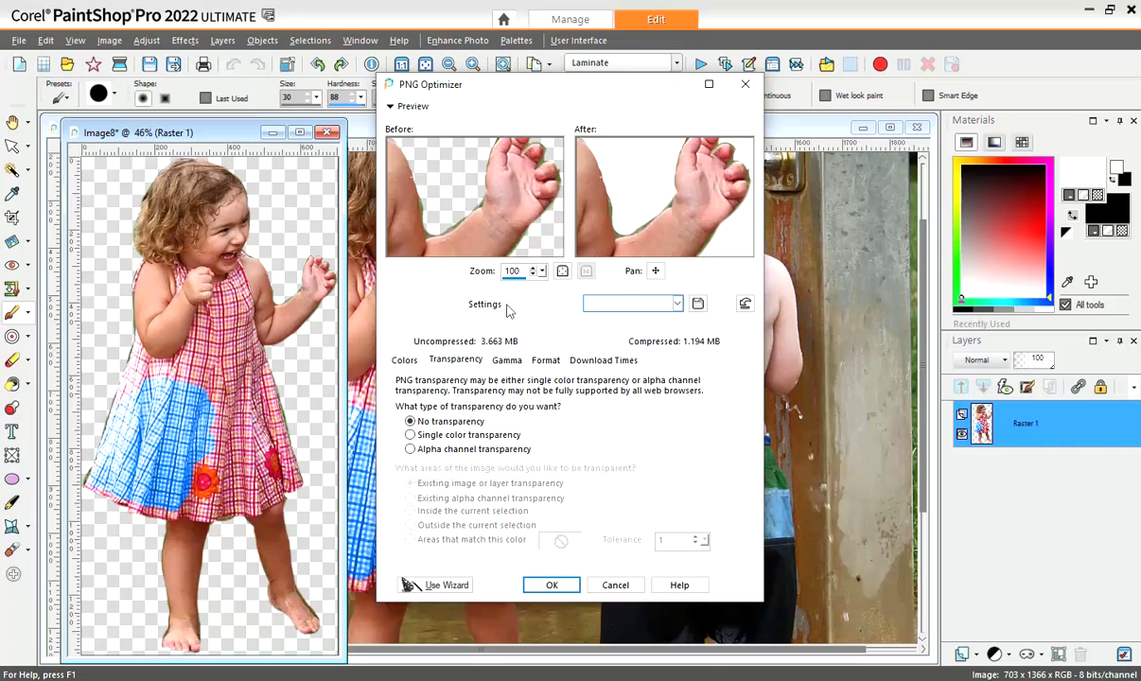
{"action": "left_click_drag", "start_coordinate": [601, 179], "coordinate": [586, 222]}
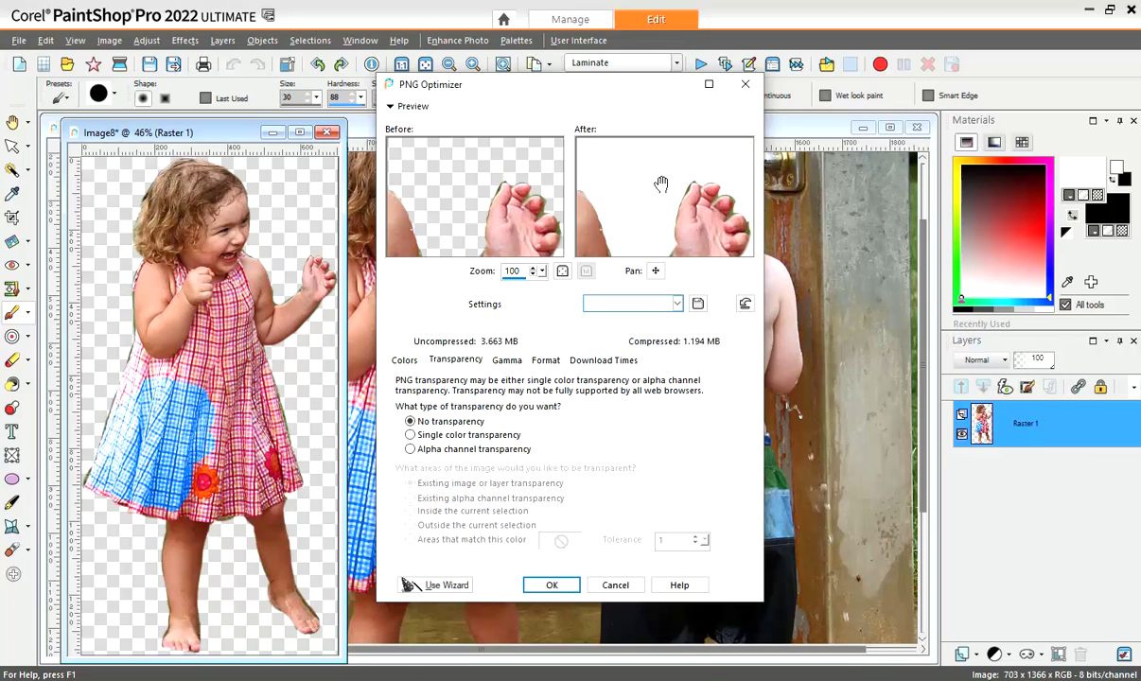
- Export the cut-out with alpha channel transparency as Image8.png in the ~ Stock Photos folder under Campus > Images
{"action": "left_click", "coordinate": [410, 451]}
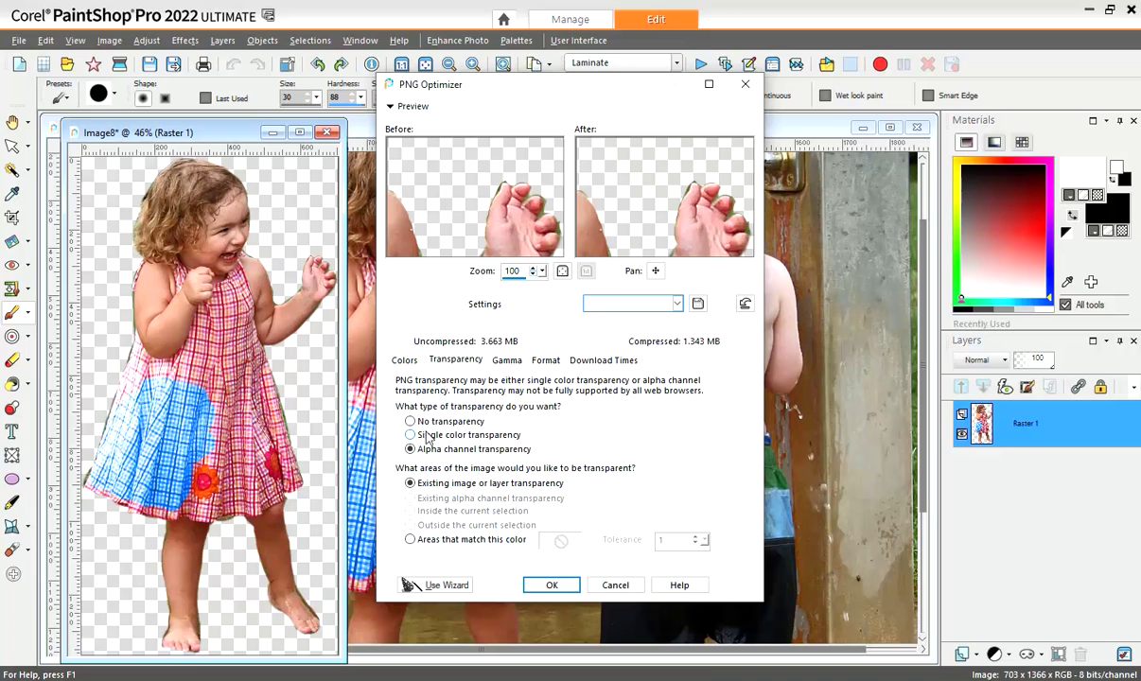
{"action": "left_click", "coordinate": [547, 584]}
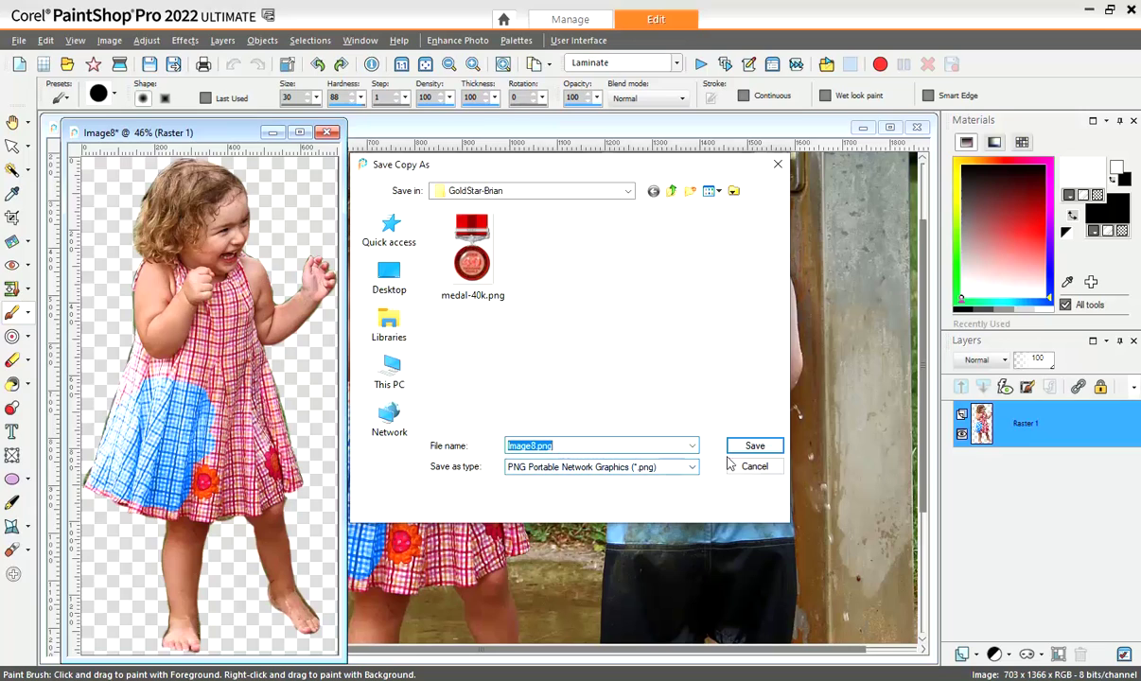
{"action": "left_click", "coordinate": [672, 192]}
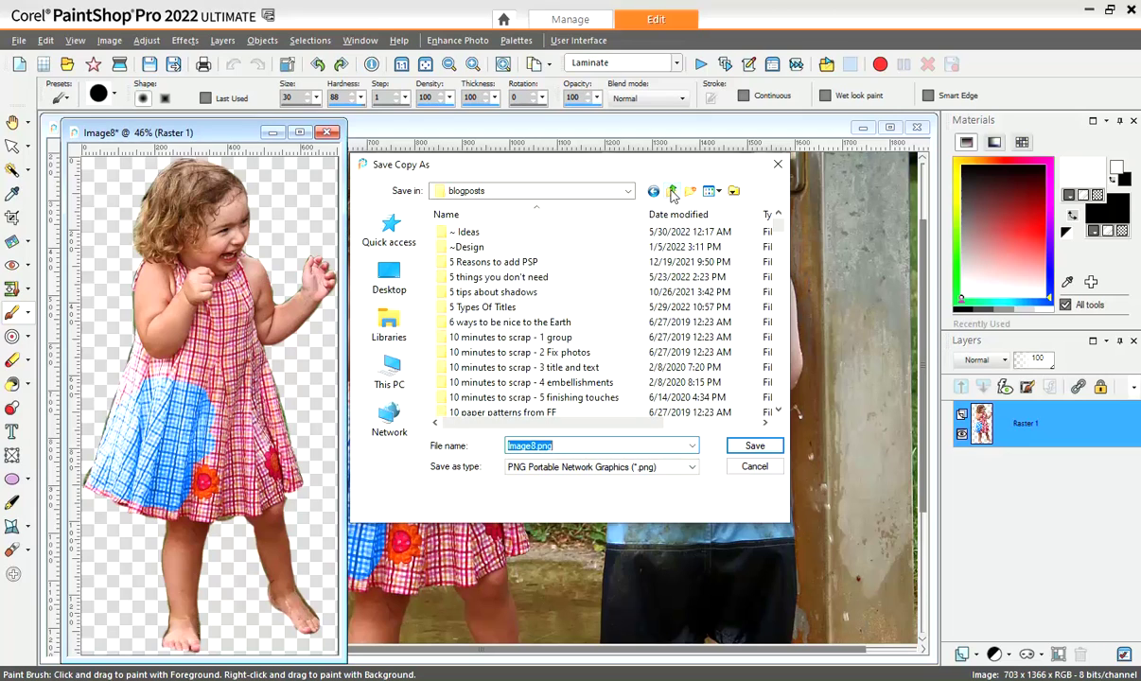
{"action": "left_click", "coordinate": [672, 192]}
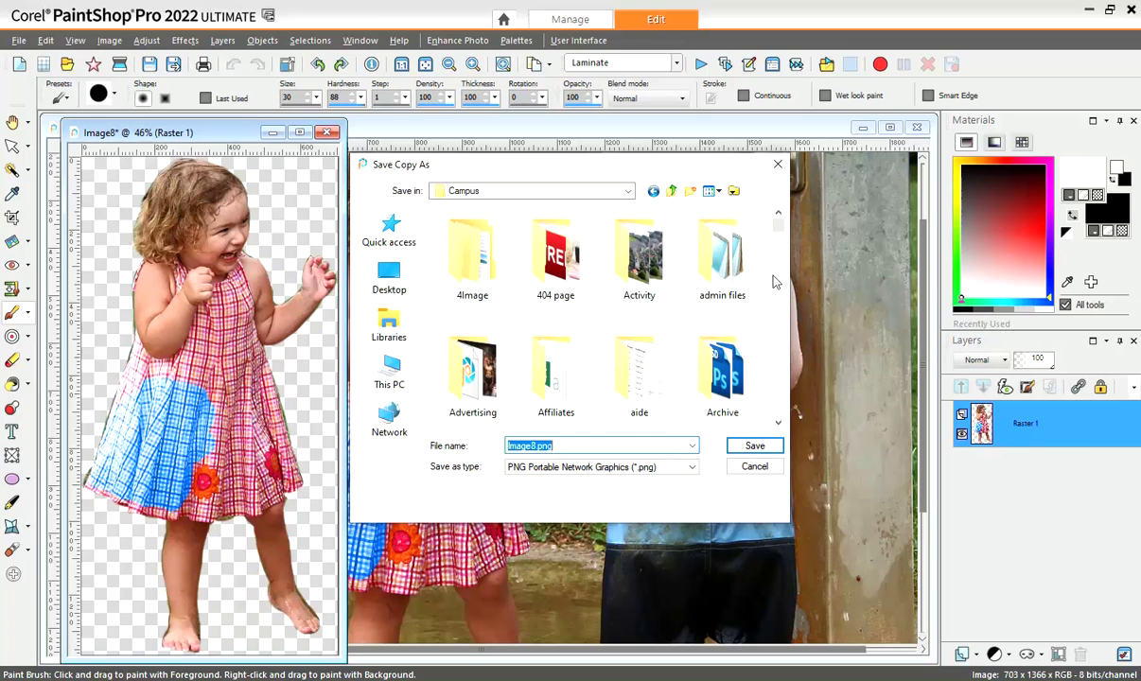
{"action": "scroll", "coordinate": [772, 281], "scroll_direction": "down", "scroll_amount": 10}
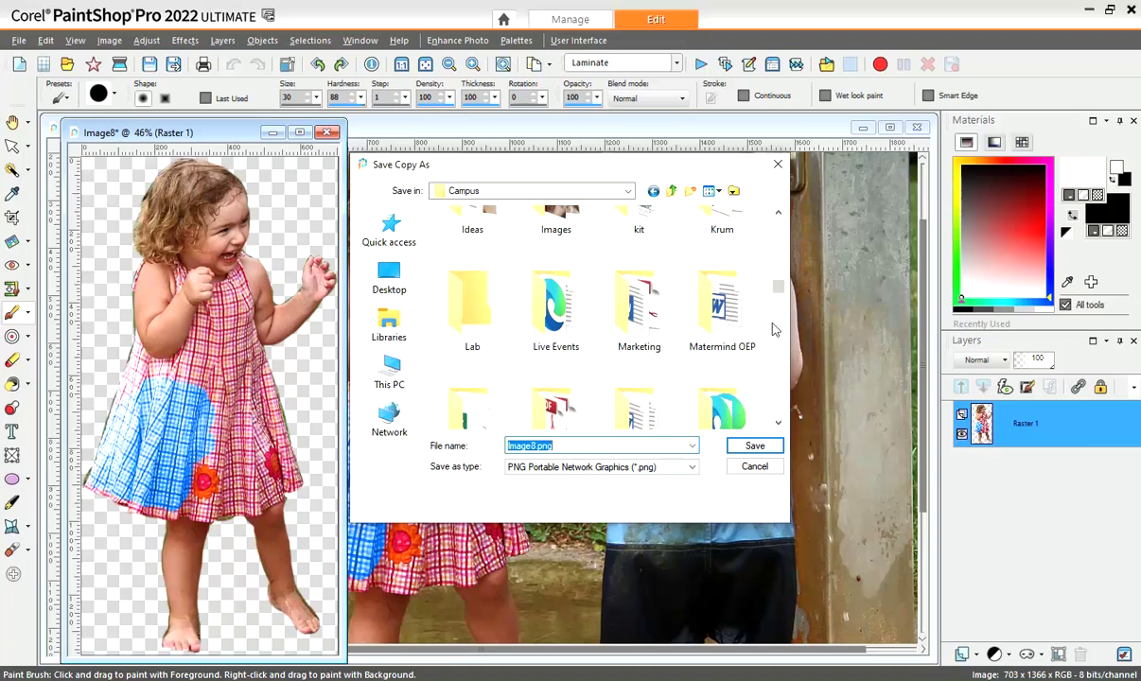
{"action": "double_click", "coordinate": [556, 224]}
{"action": "double_click", "coordinate": [549, 270]}
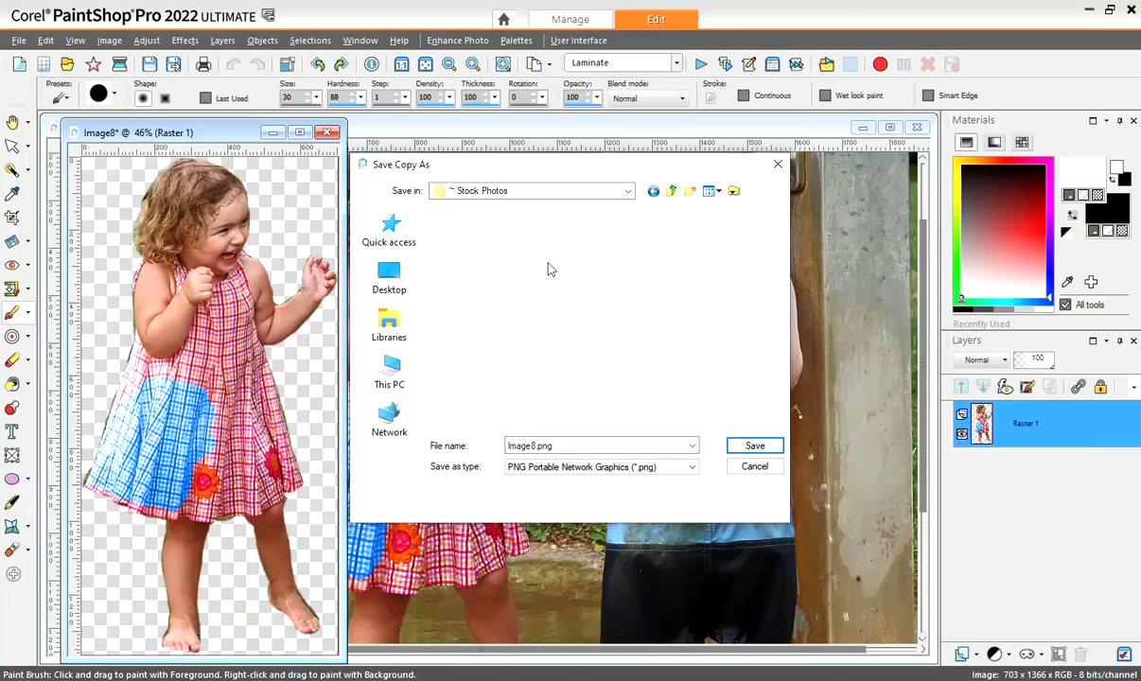
{"action": "left_click", "coordinate": [530, 446]}
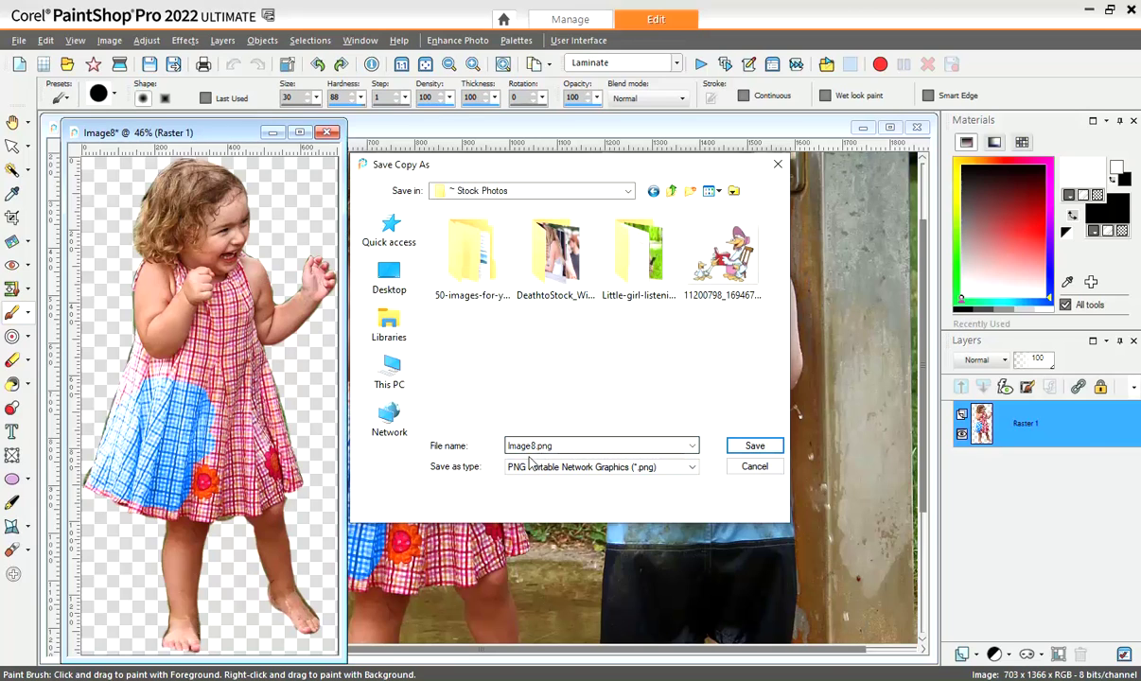
{"action": "left_click", "coordinate": [753, 447]}
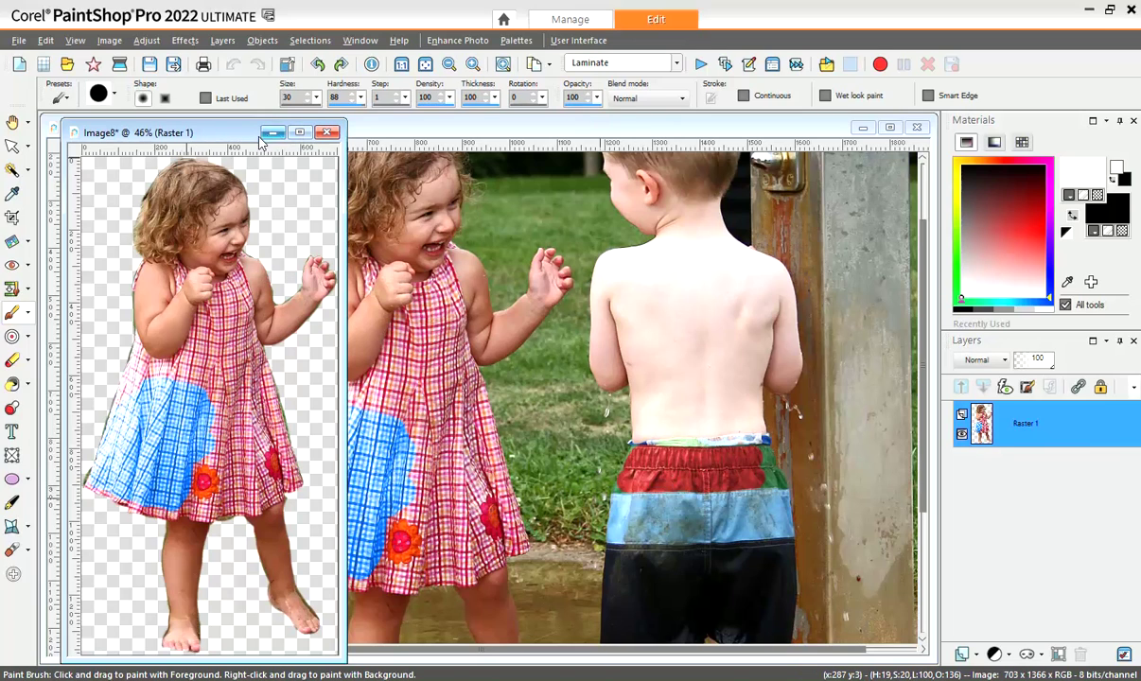
- Start Save As for the cut-out image and browse to the ~ Stock Photos folder under Campus > Images
{"action": "left_click_drag", "start_coordinate": [245, 137], "coordinate": [354, 142]}
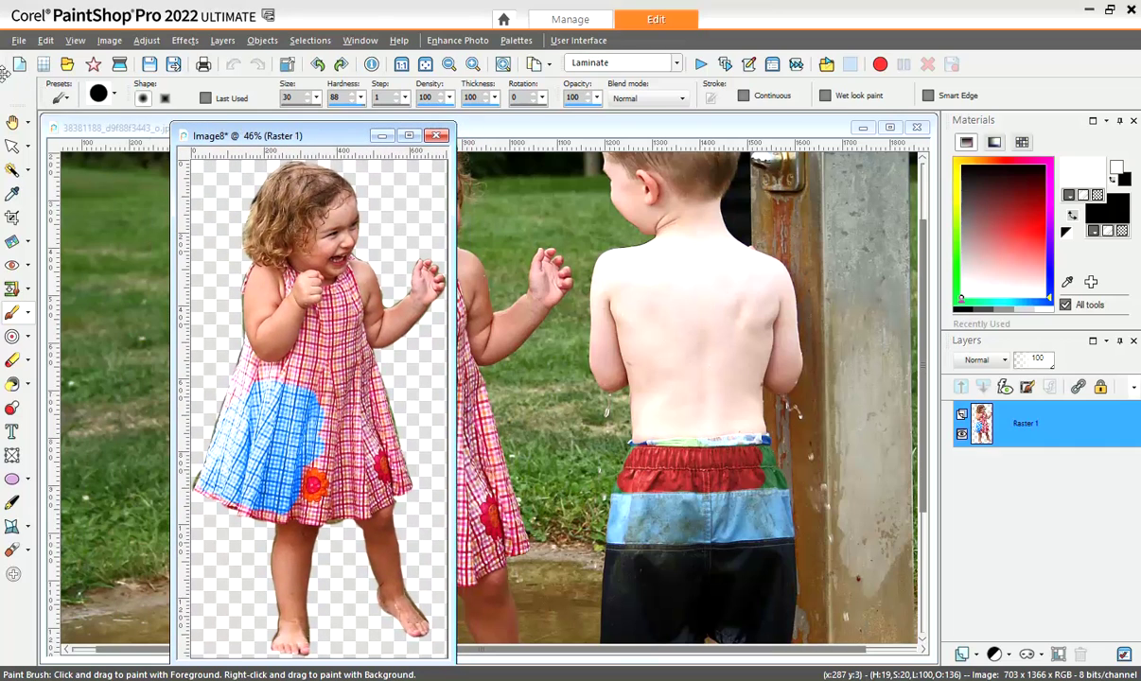
{"action": "left_click", "coordinate": [18, 40]}
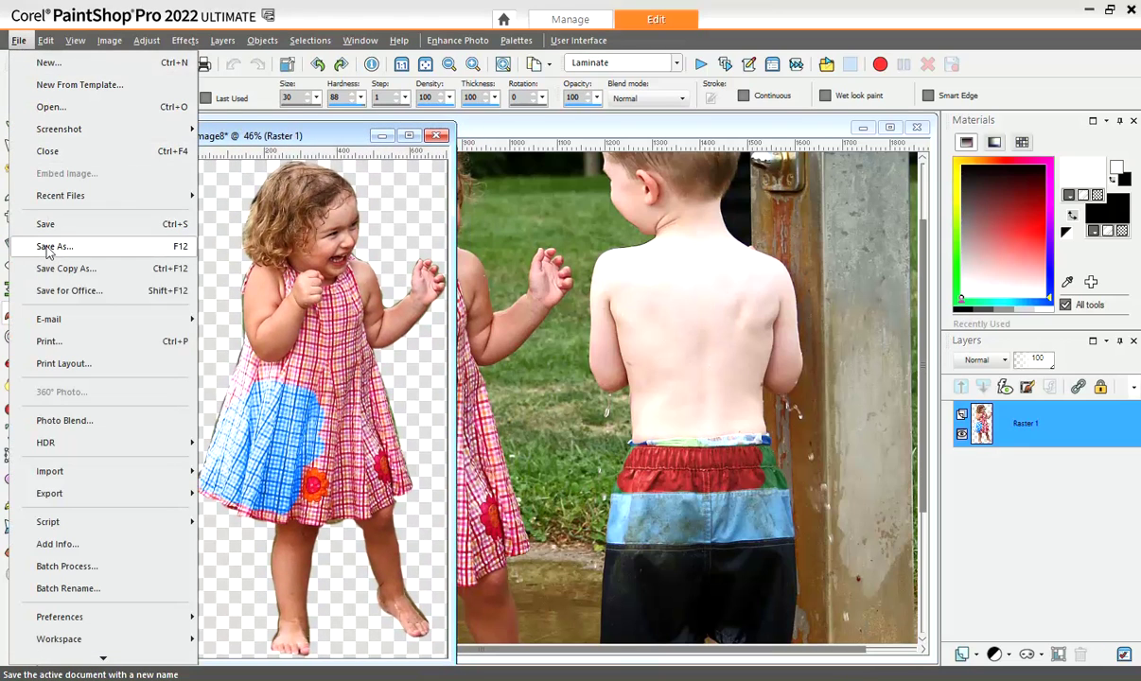
{"action": "left_click", "coordinate": [181, 247]}
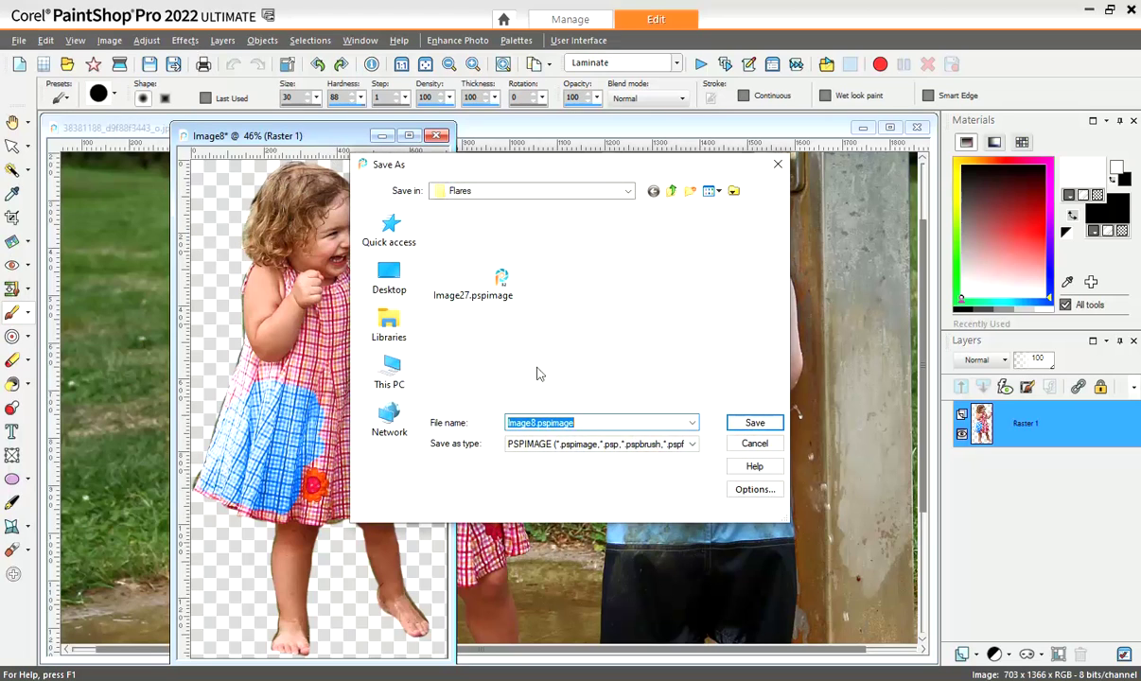
{"action": "left_click", "coordinate": [670, 193]}
{"action": "left_click", "coordinate": [669, 193]}
{"action": "left_click", "coordinate": [669, 193]}
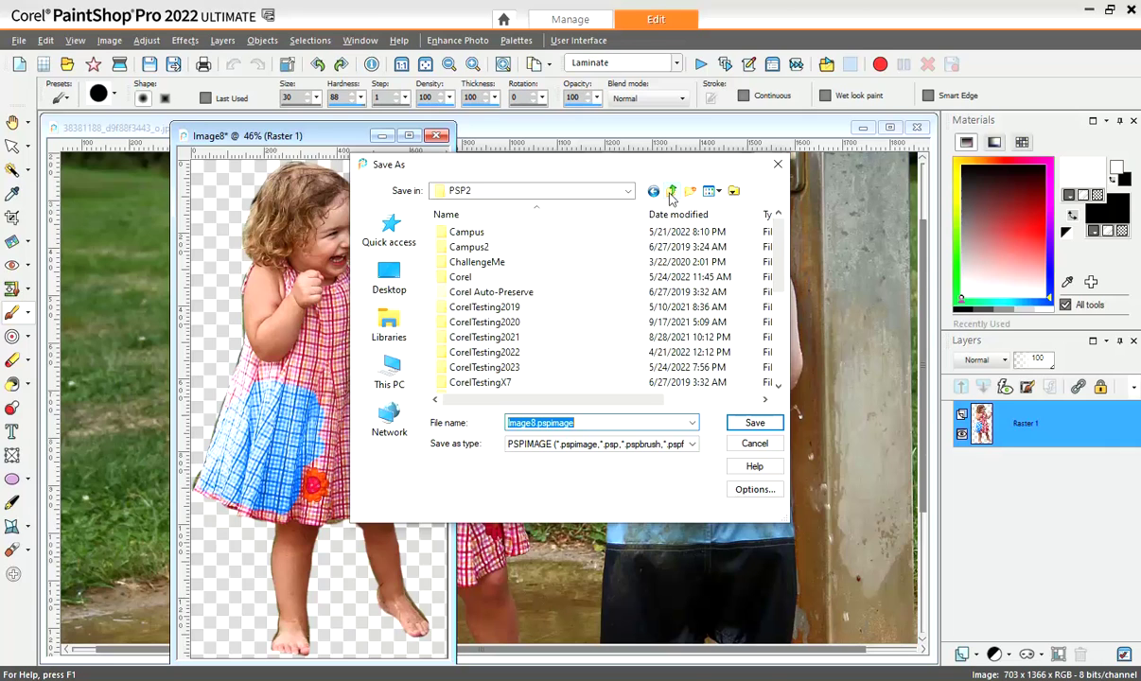
{"action": "double_click", "coordinate": [466, 232]}
{"action": "scroll", "coordinate": [782, 365], "scroll_direction": "down", "scroll_amount": 3}
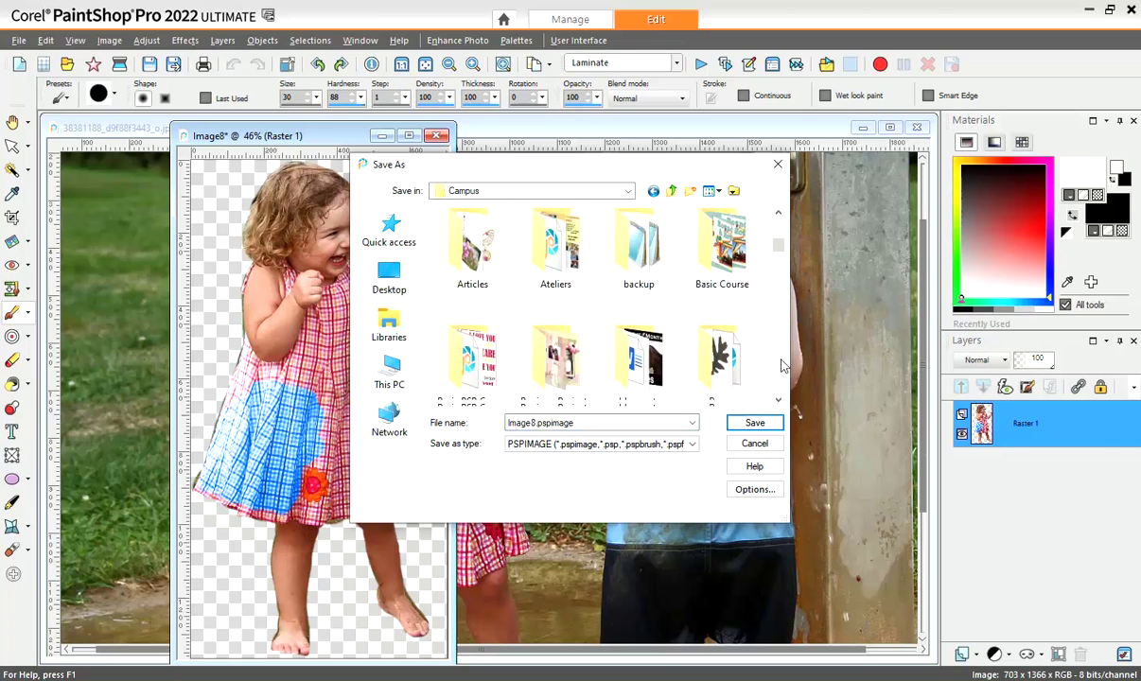
{"action": "scroll", "coordinate": [781, 365], "scroll_direction": "down", "scroll_amount": 8}
{"action": "scroll", "coordinate": [781, 371], "scroll_direction": "down", "scroll_amount": 5}
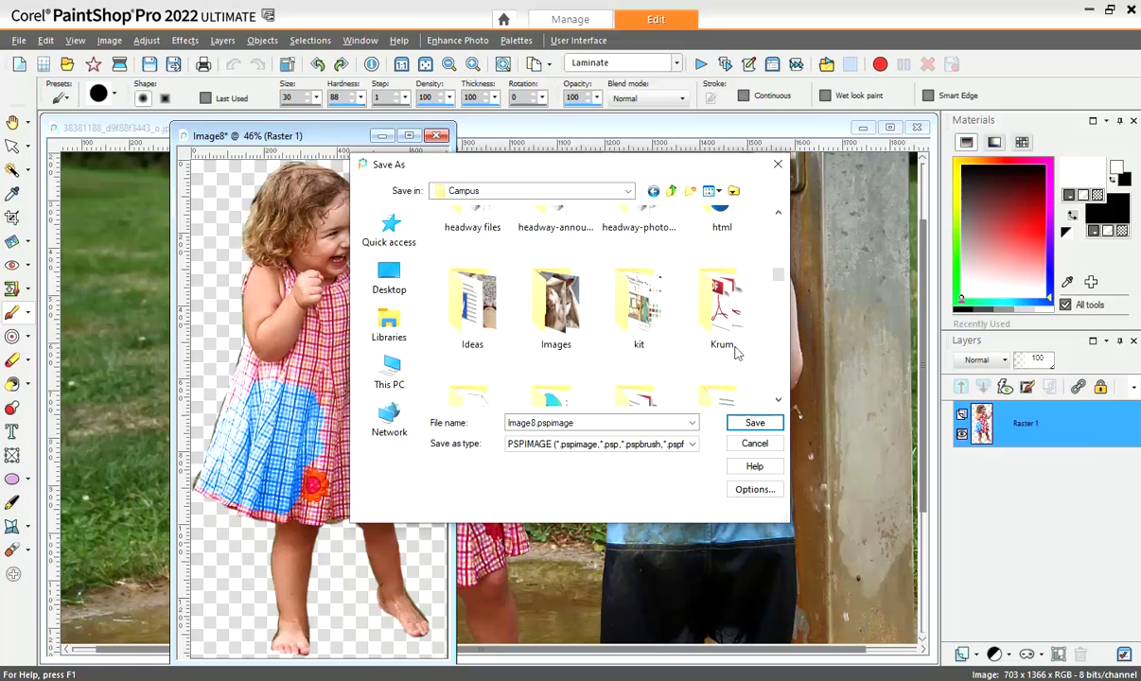
{"action": "left_click", "coordinate": [557, 311]}
{"action": "double_click", "coordinate": [564, 322]}
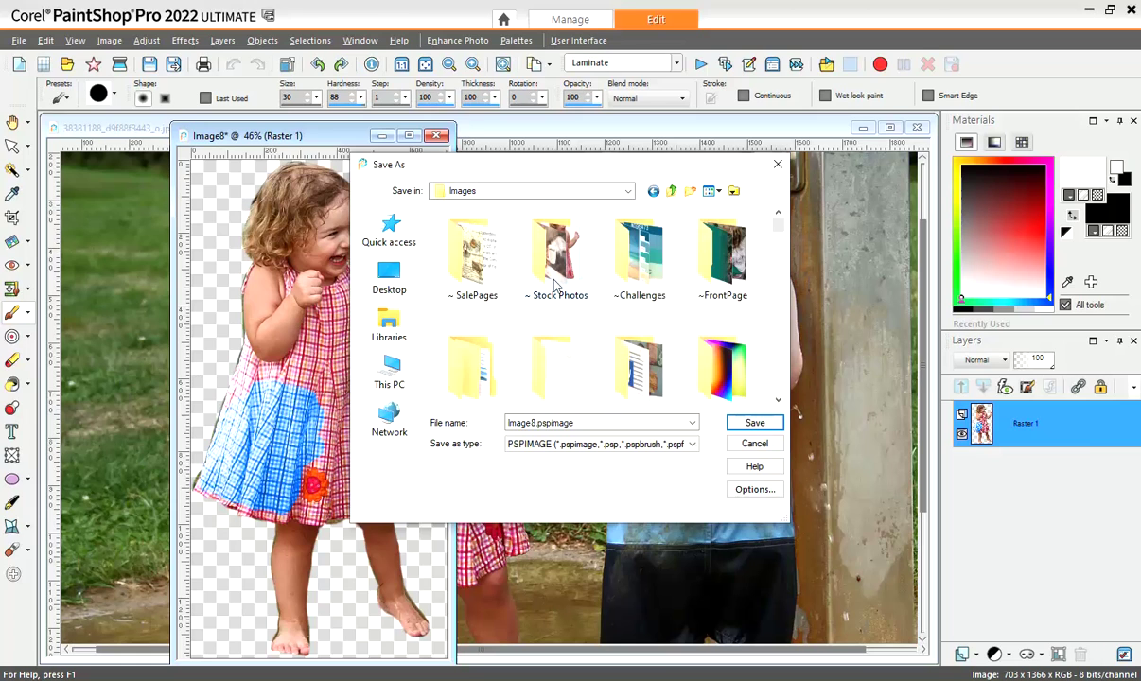
{"action": "double_click", "coordinate": [558, 300]}
- Set the file type to PNG Portable Network Graphics and save the cut-out as Image8b.png
{"action": "left_click", "coordinate": [540, 450]}
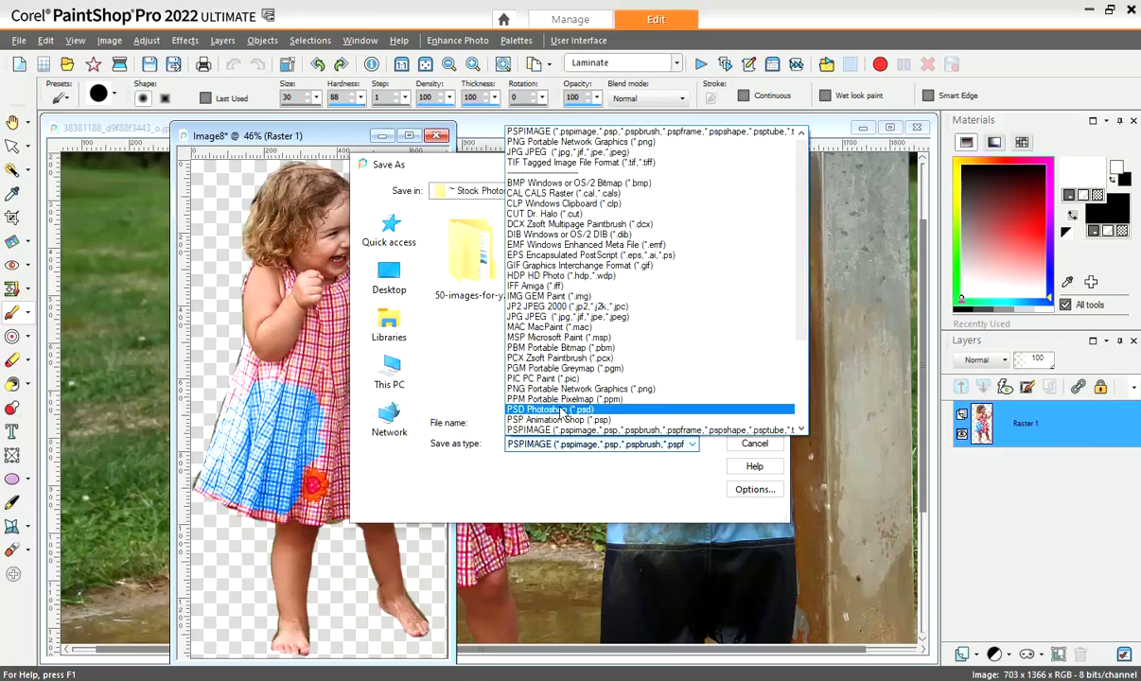
{"action": "left_click", "coordinate": [540, 431]}
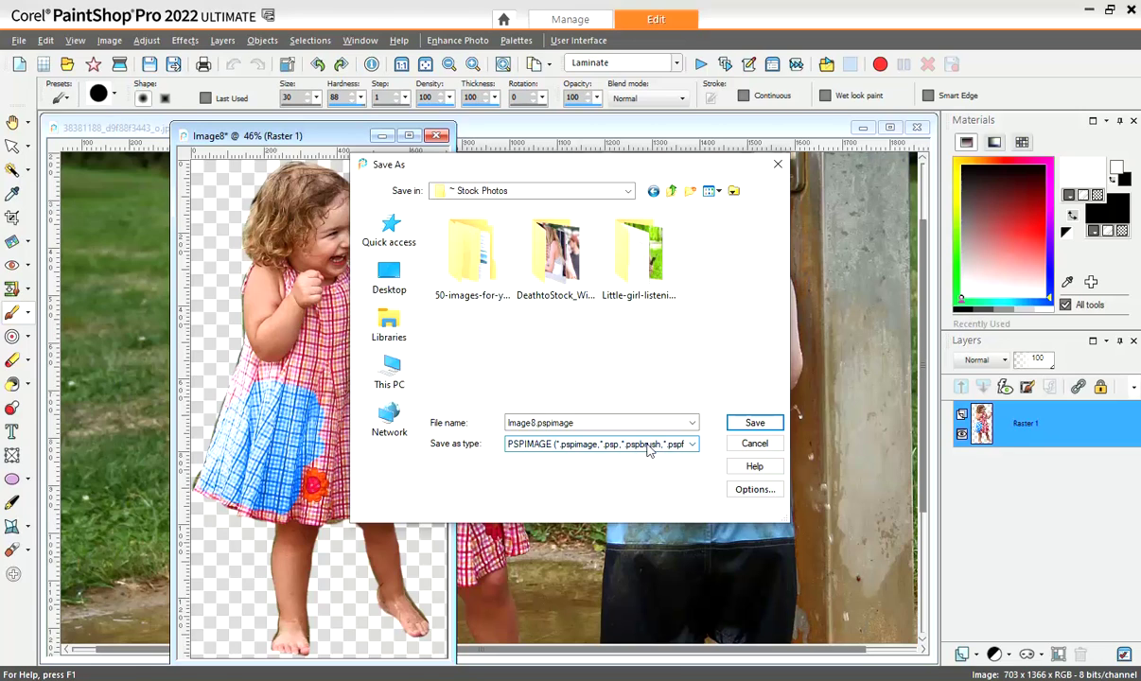
{"action": "left_click", "coordinate": [571, 450]}
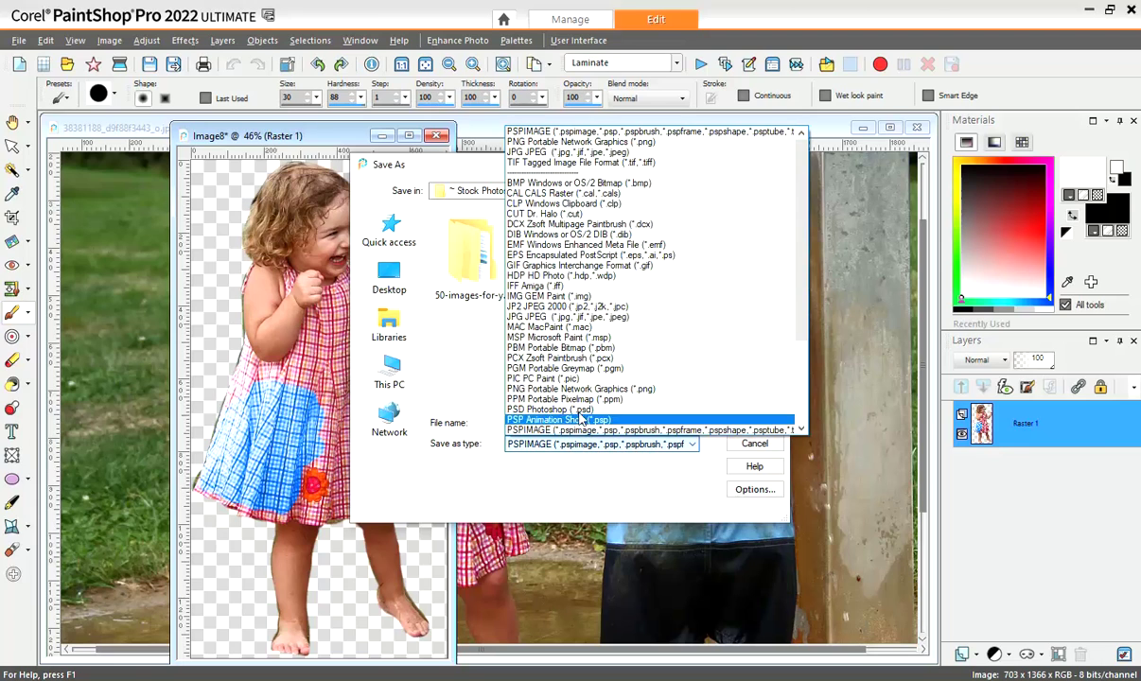
{"action": "left_click", "coordinate": [640, 142]}
{"action": "left_click", "coordinate": [534, 422]}
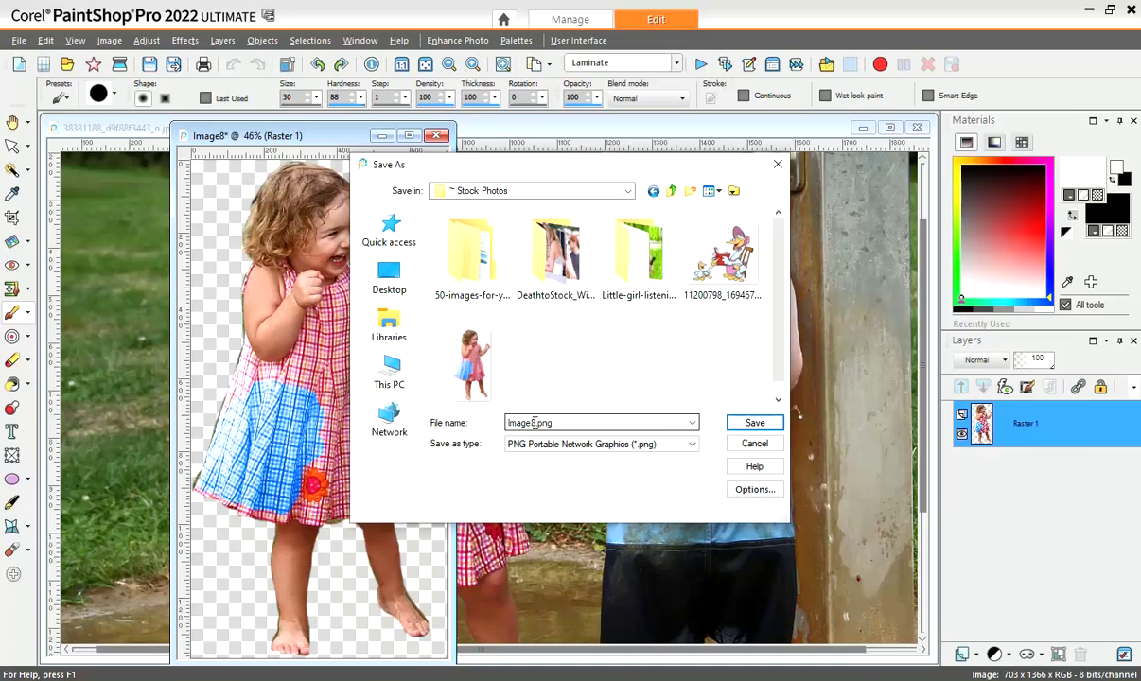
{"action": "double_click", "coordinate": [534, 423]}
{"action": "left_click", "coordinate": [535, 423]}
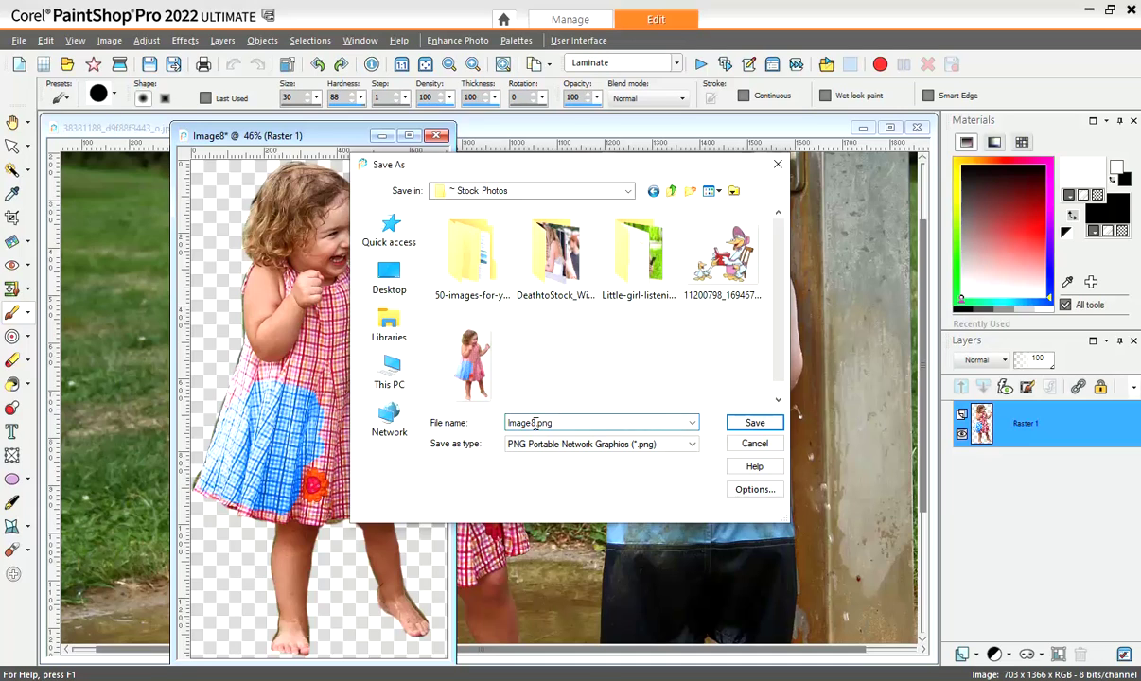
{"action": "type", "text": "b"}
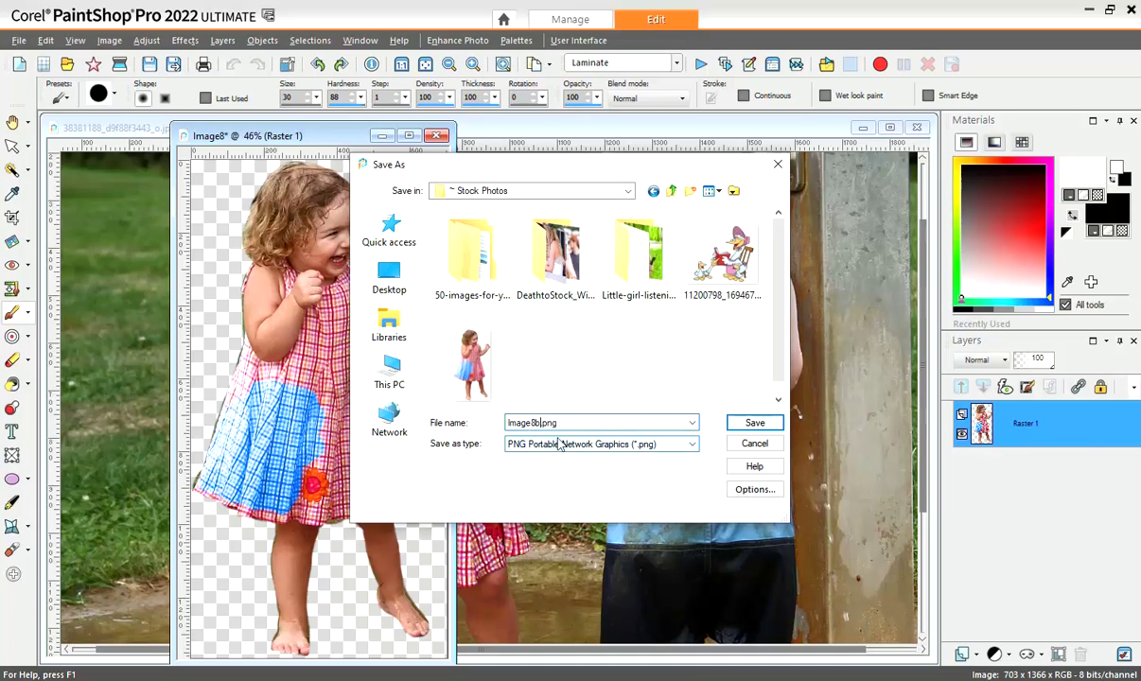
{"action": "left_click", "coordinate": [754, 424]}
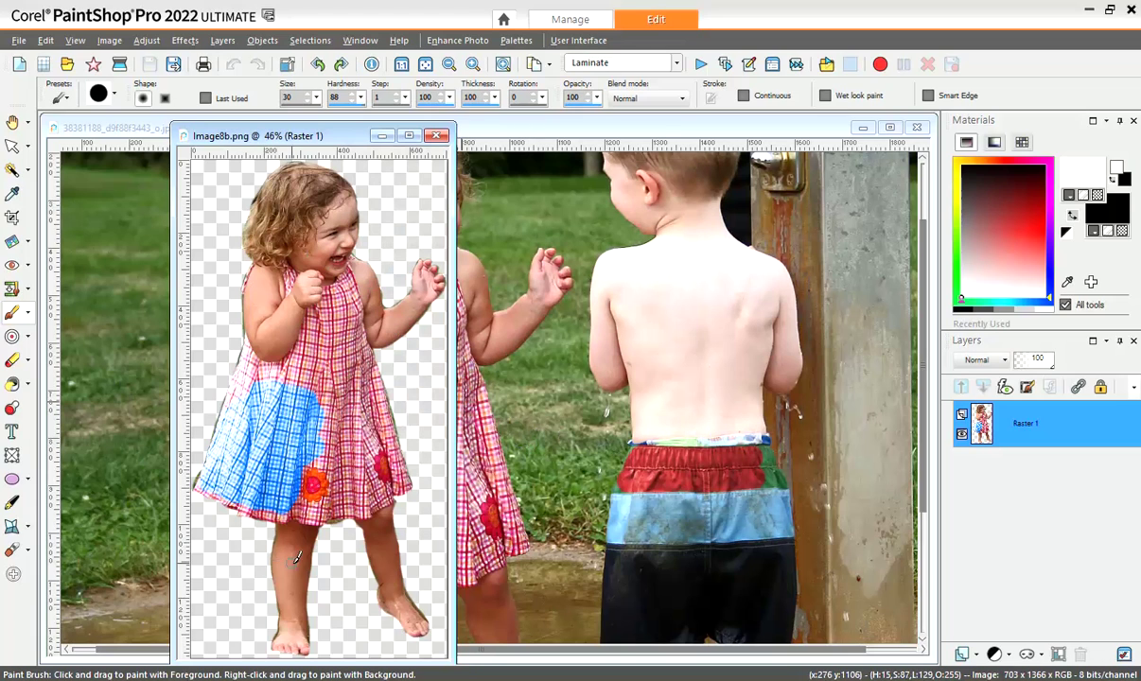
- Close the saved cut-out and reopen Image8b.png from the ~ Stock Photos folder to check its transparent background
{"action": "left_click", "coordinate": [434, 138]}
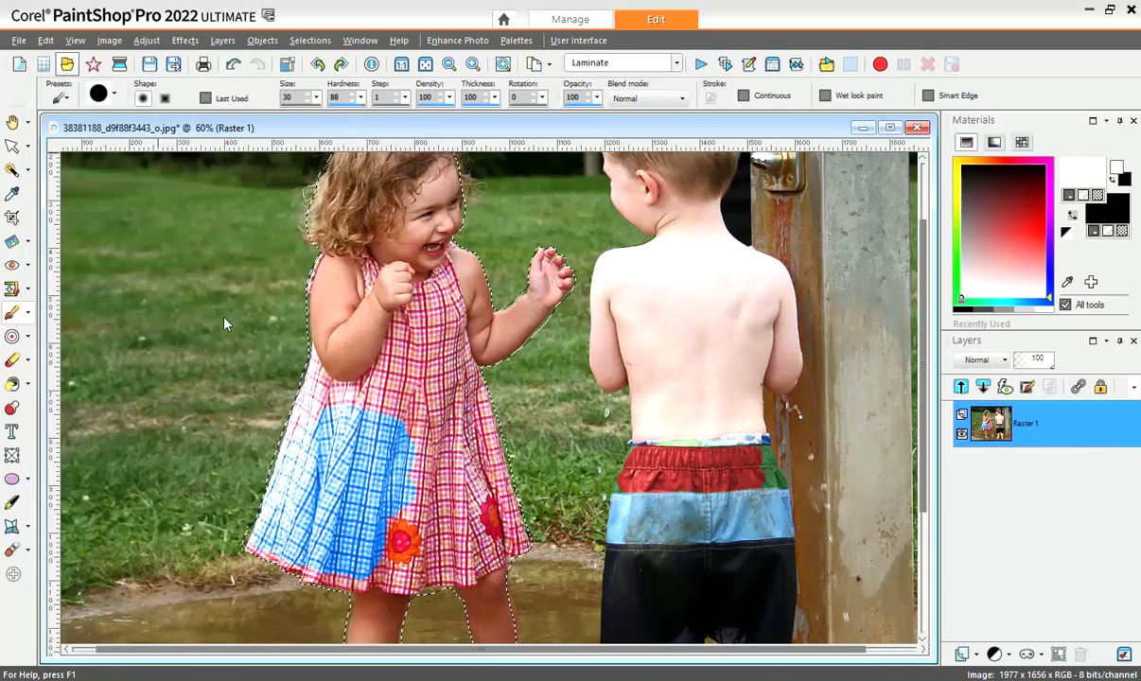
{"action": "key", "text": "ctrl+o"}
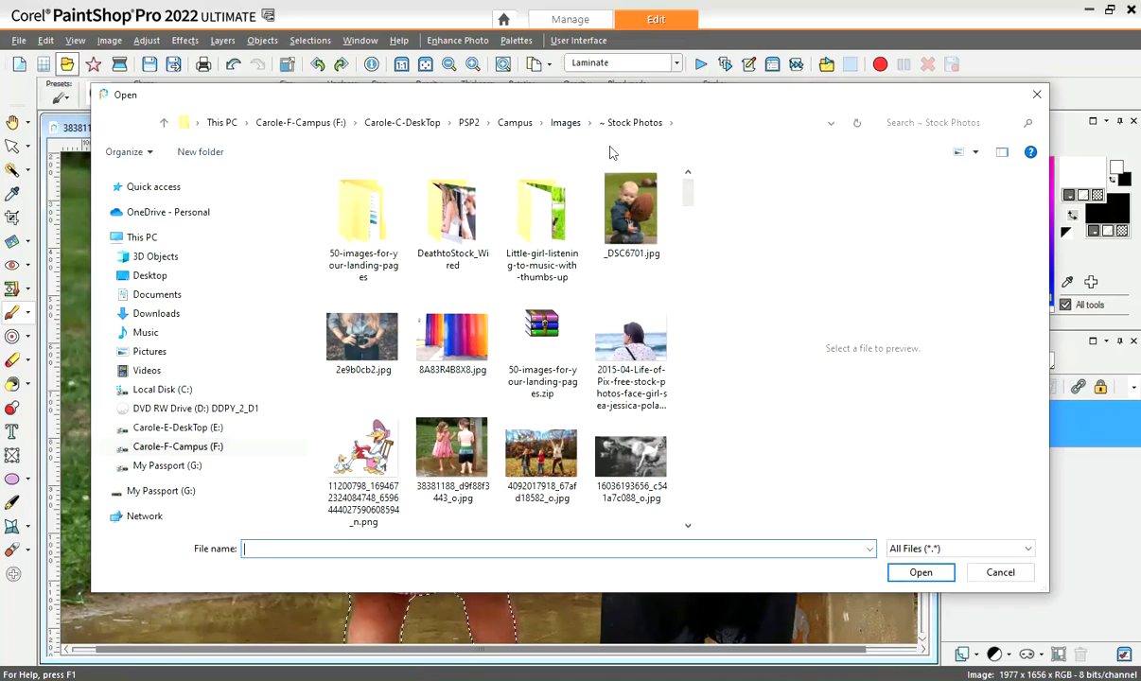
{"action": "left_click_drag", "start_coordinate": [685, 186], "coordinate": [613, 342]}
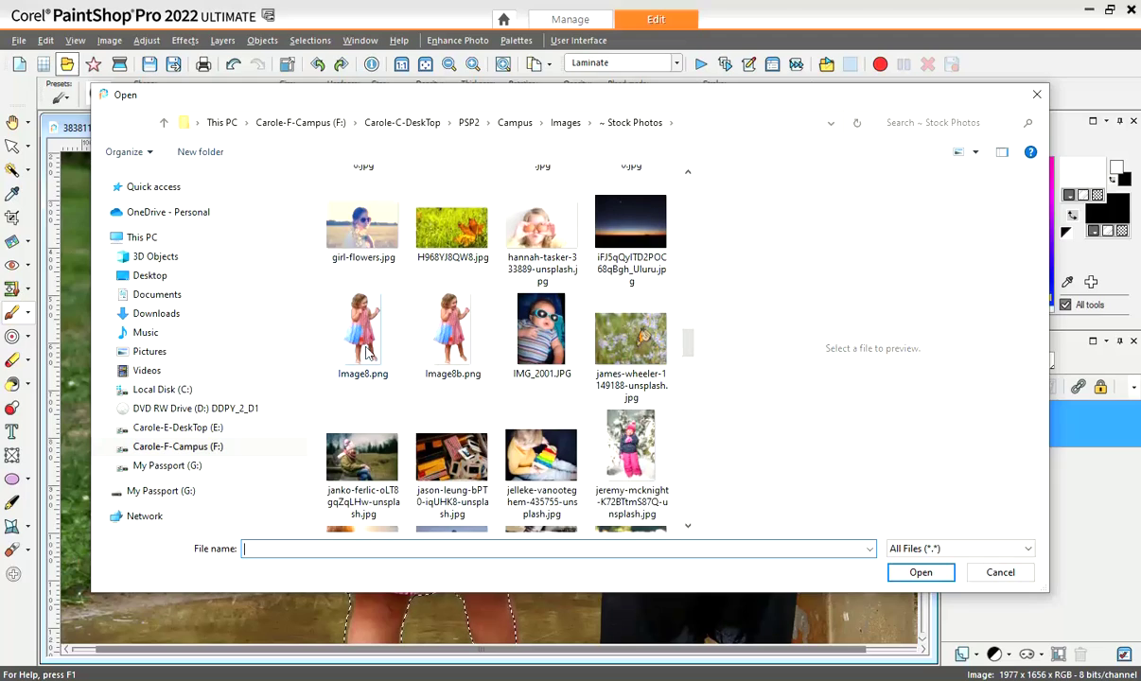
{"action": "double_click", "coordinate": [447, 331]}
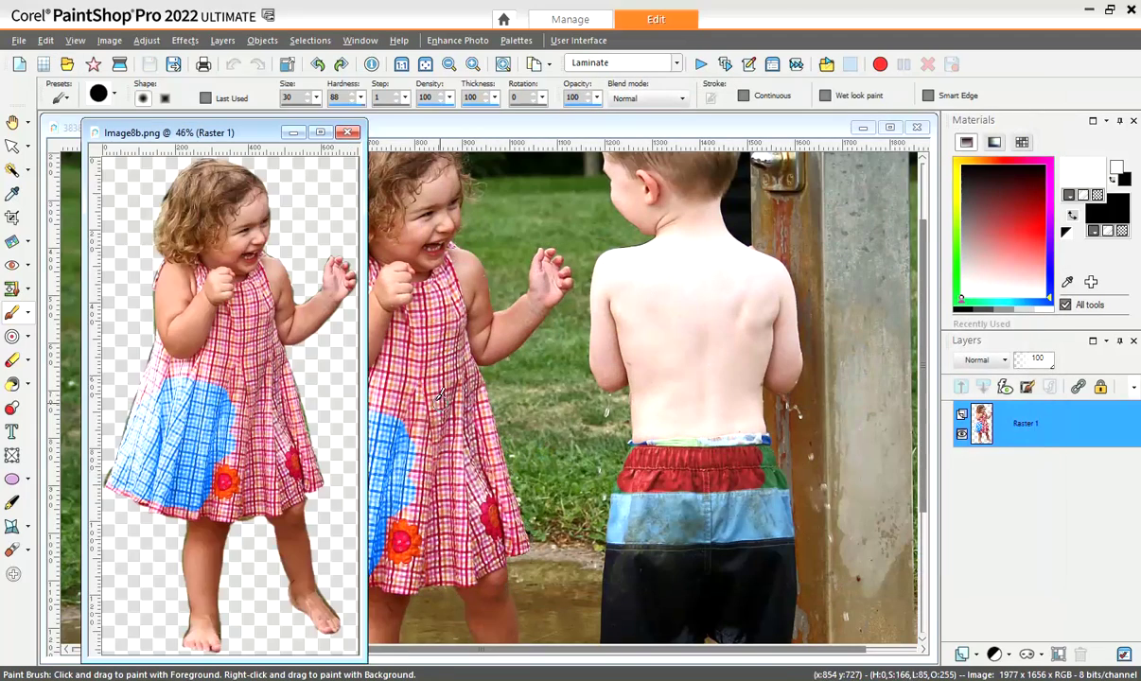